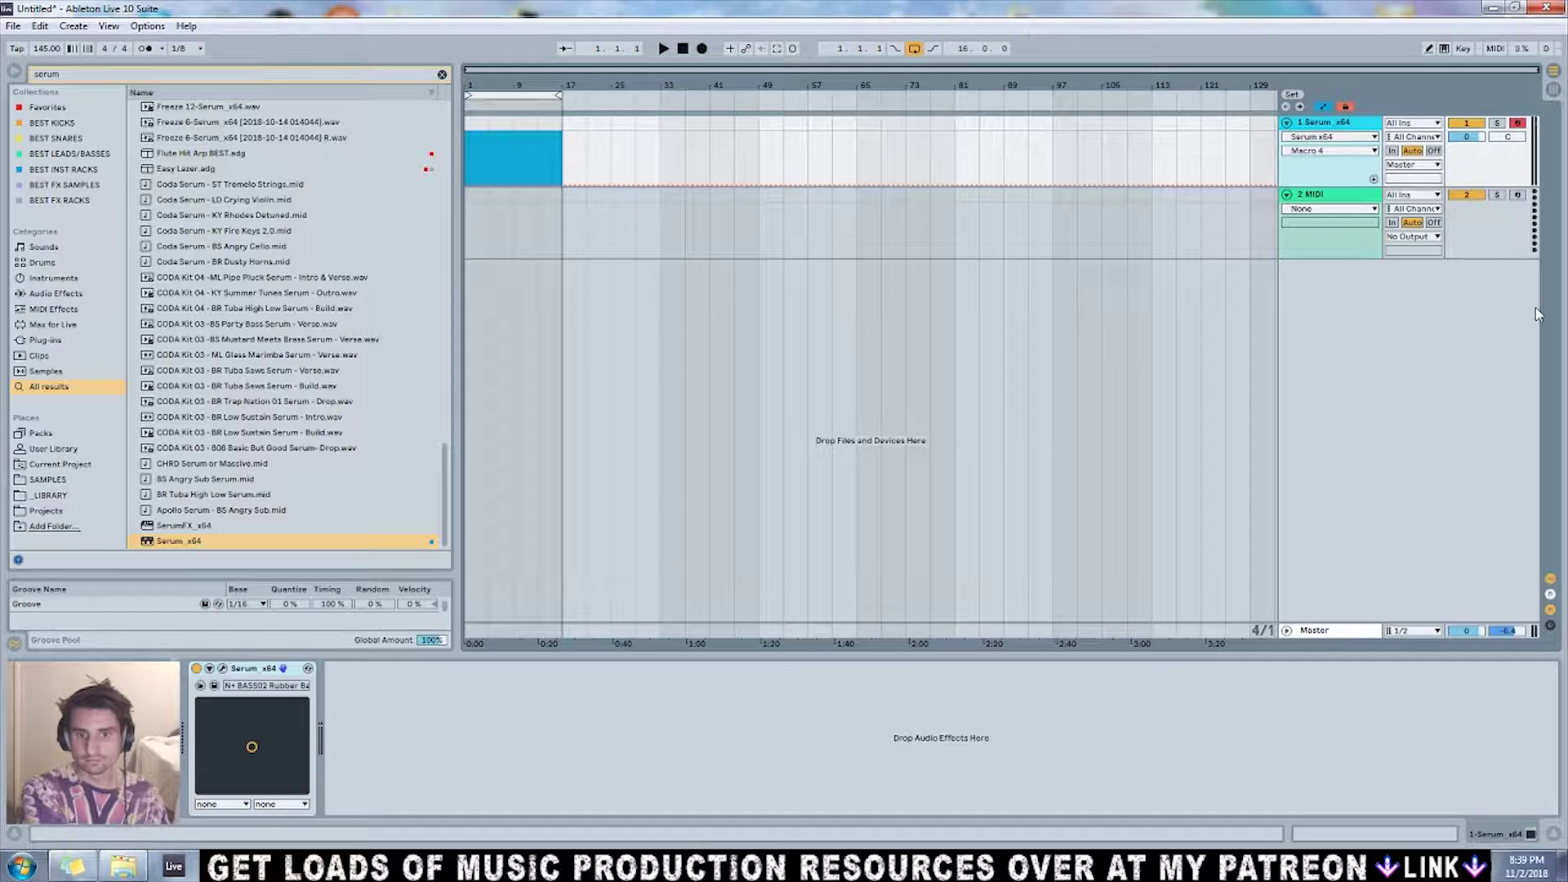
Select bars 1–17 on the Serum track, open Serum and try Macro 1 of N+_LEAD27_Insecto.
left_click(468, 166)
left_click_drag(468, 166, 562, 161)
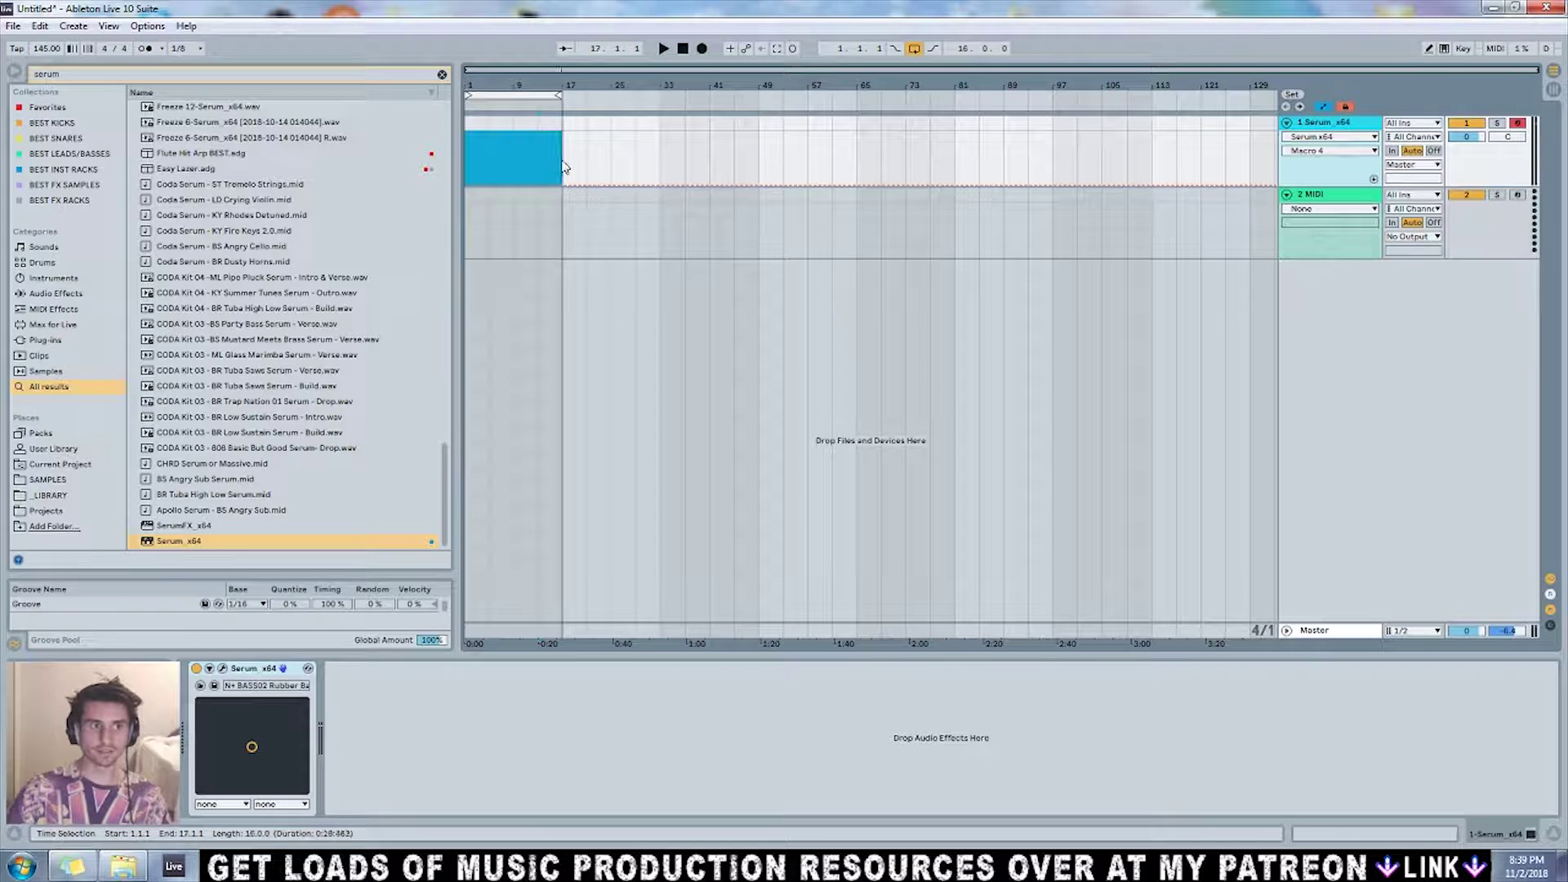
left_click(1359, 130)
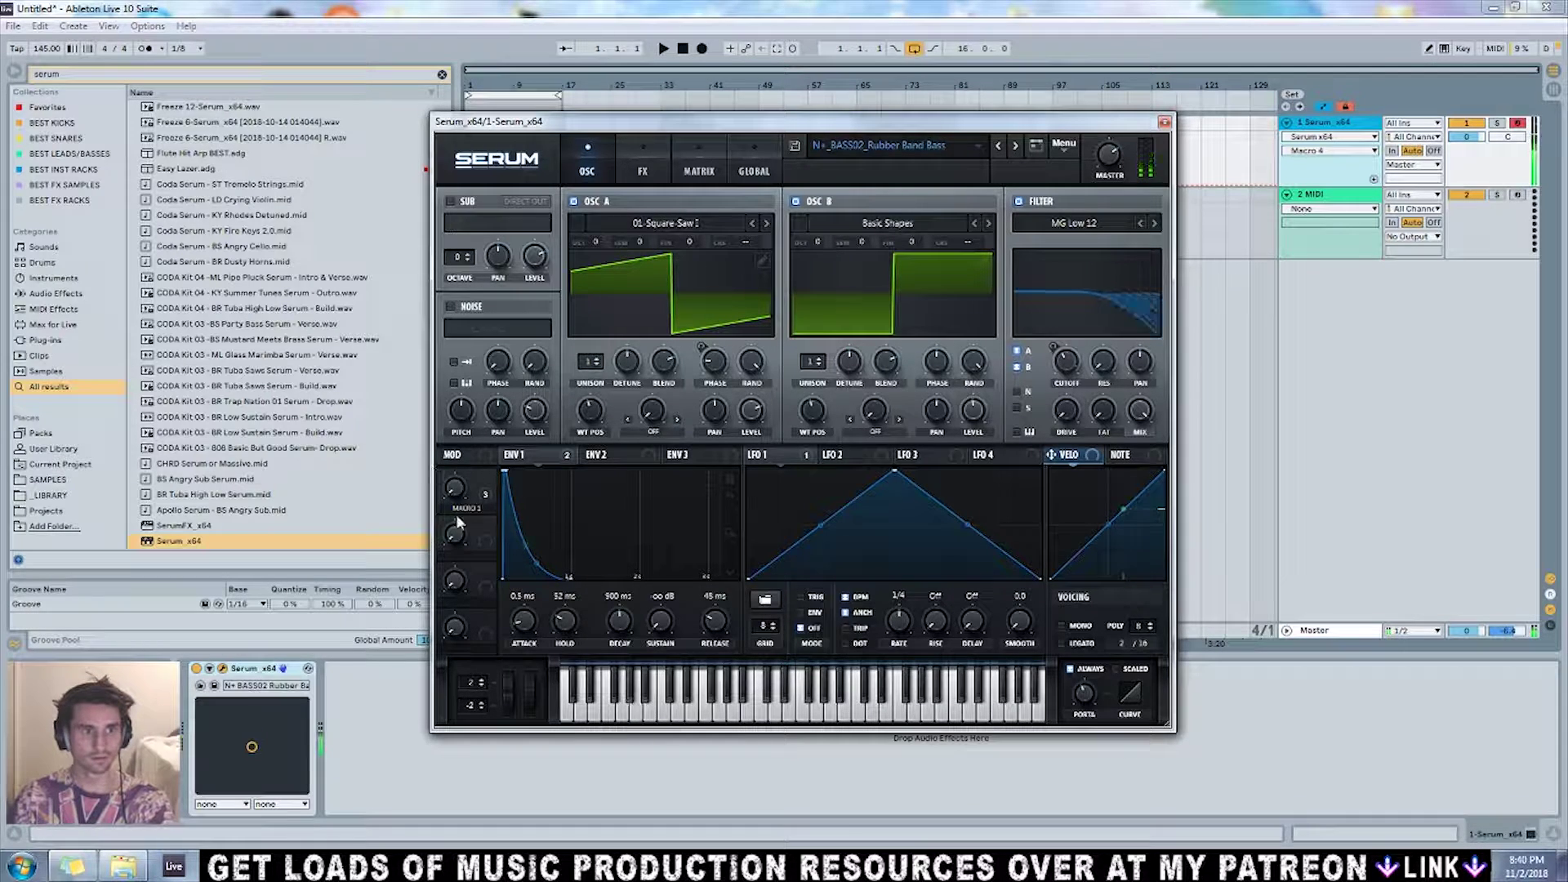
left_click(455, 490)
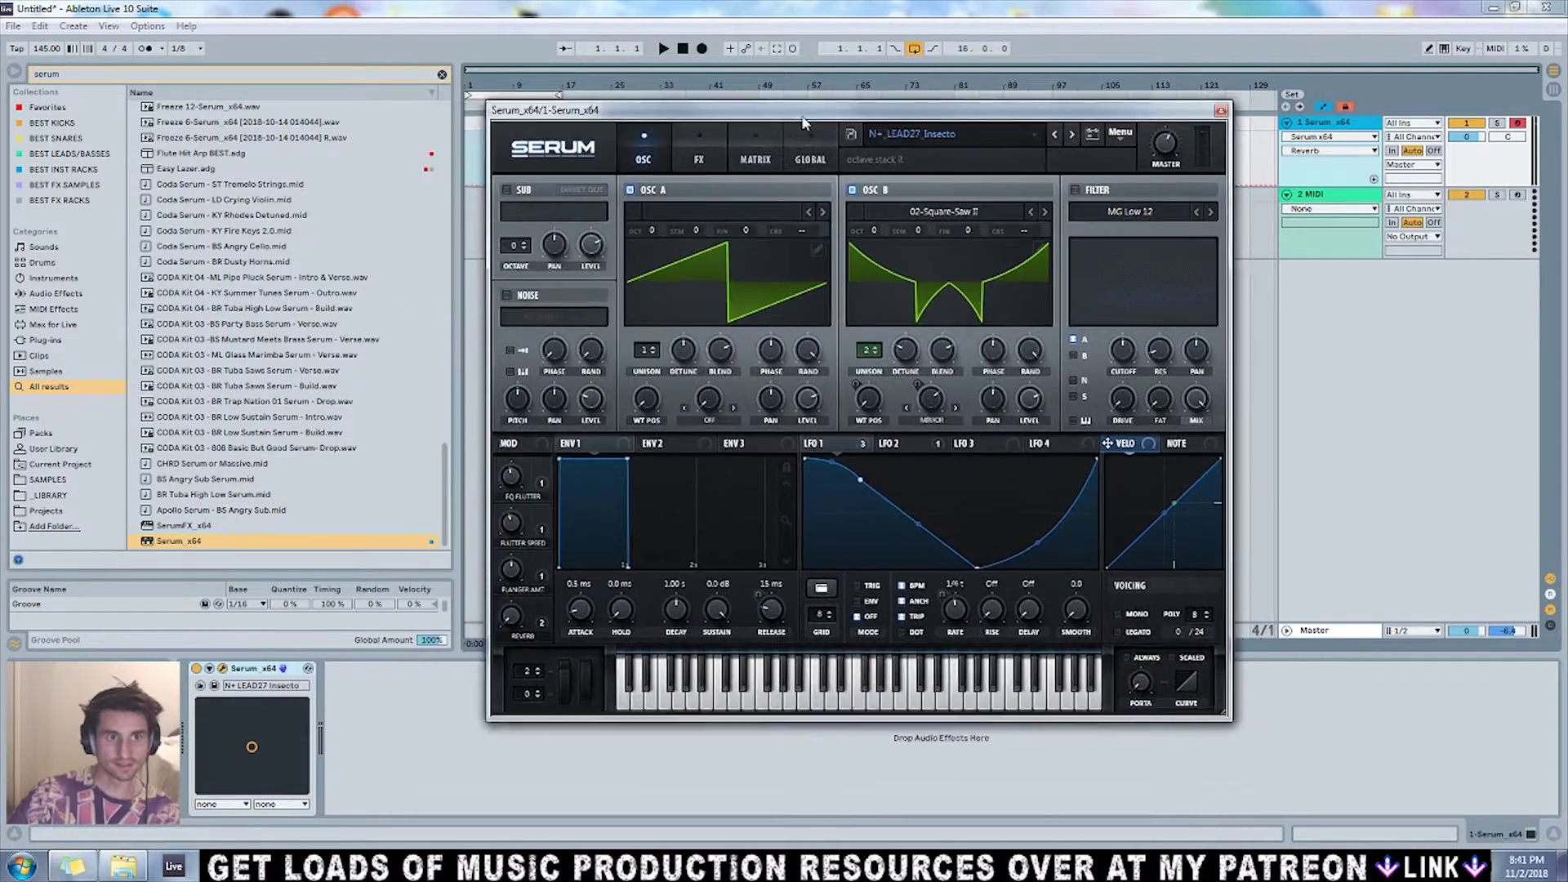
left_click_drag(803, 123, 741, 110)
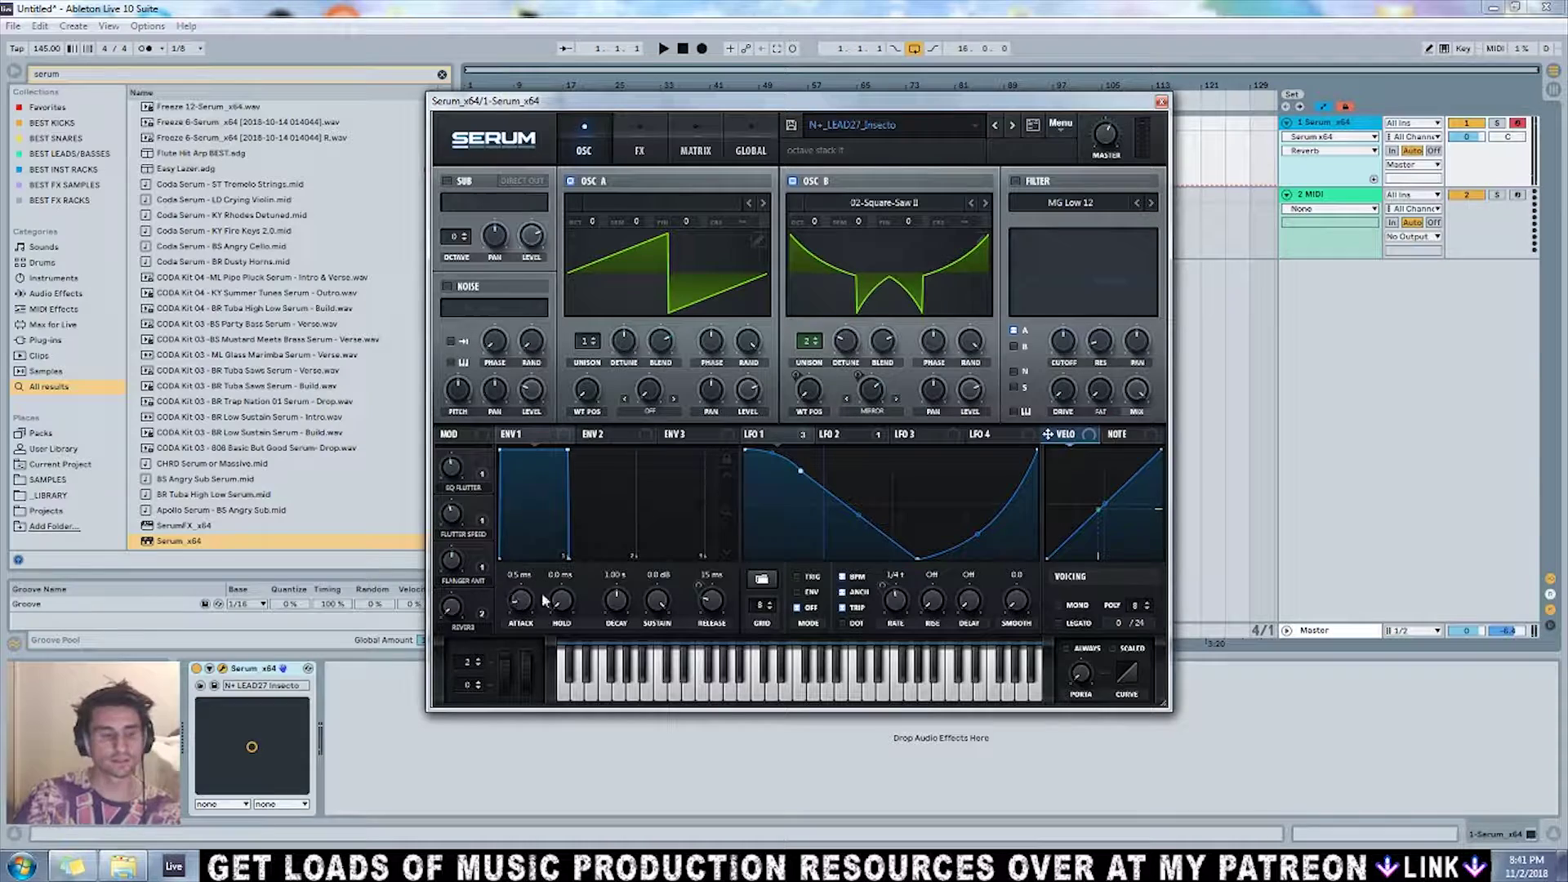
Audition the Insecto EQ FLUTTER, FLUTTER SPEED and REVERB macros, turning REVERB down.
left_click(452, 467)
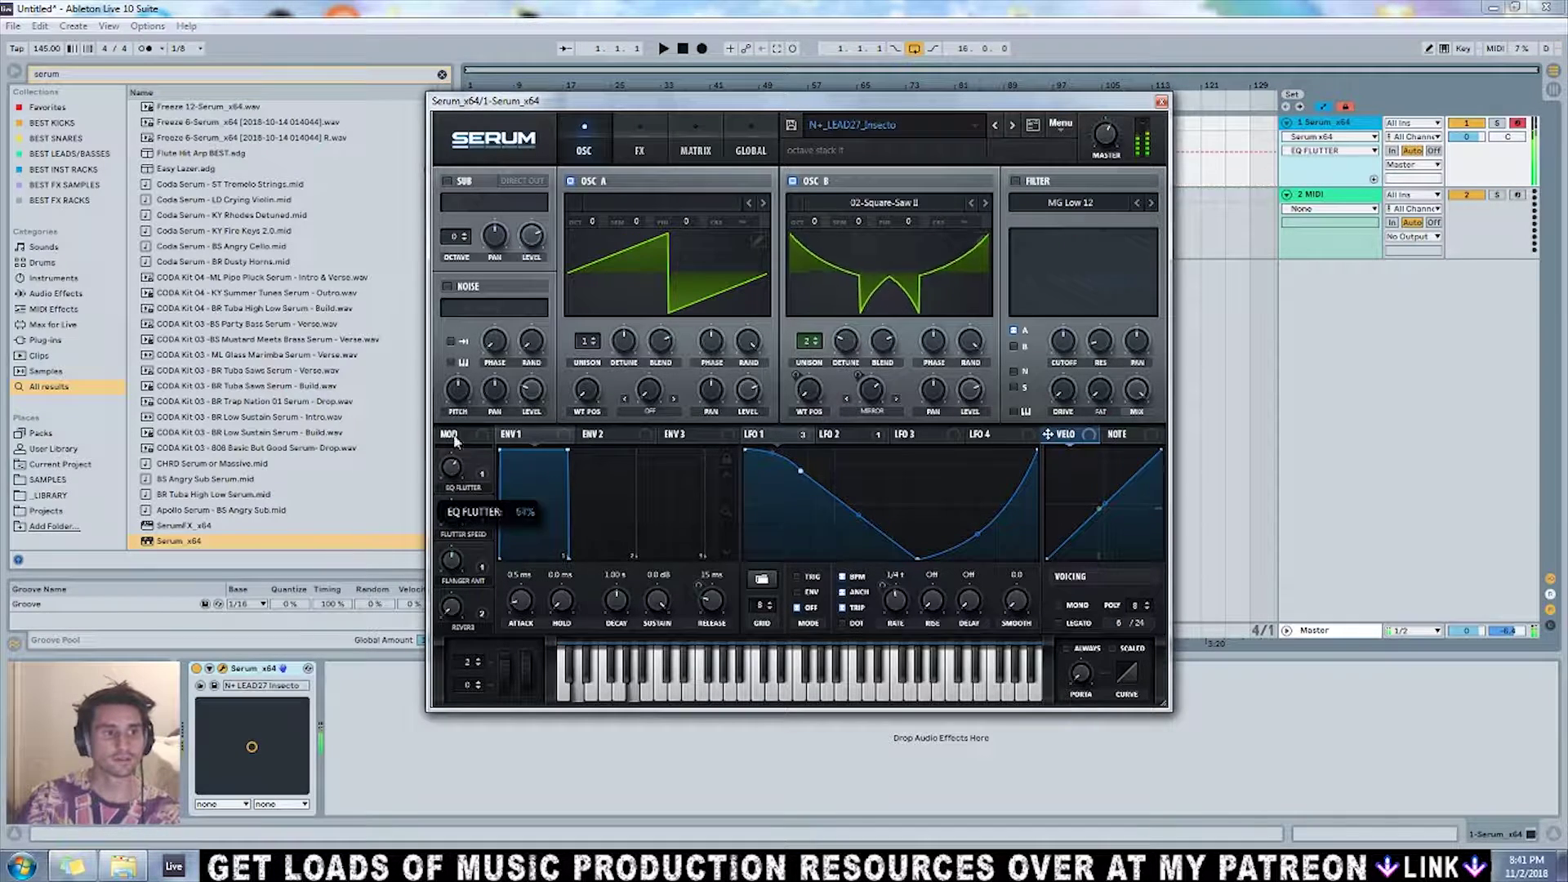
left_click(450, 513)
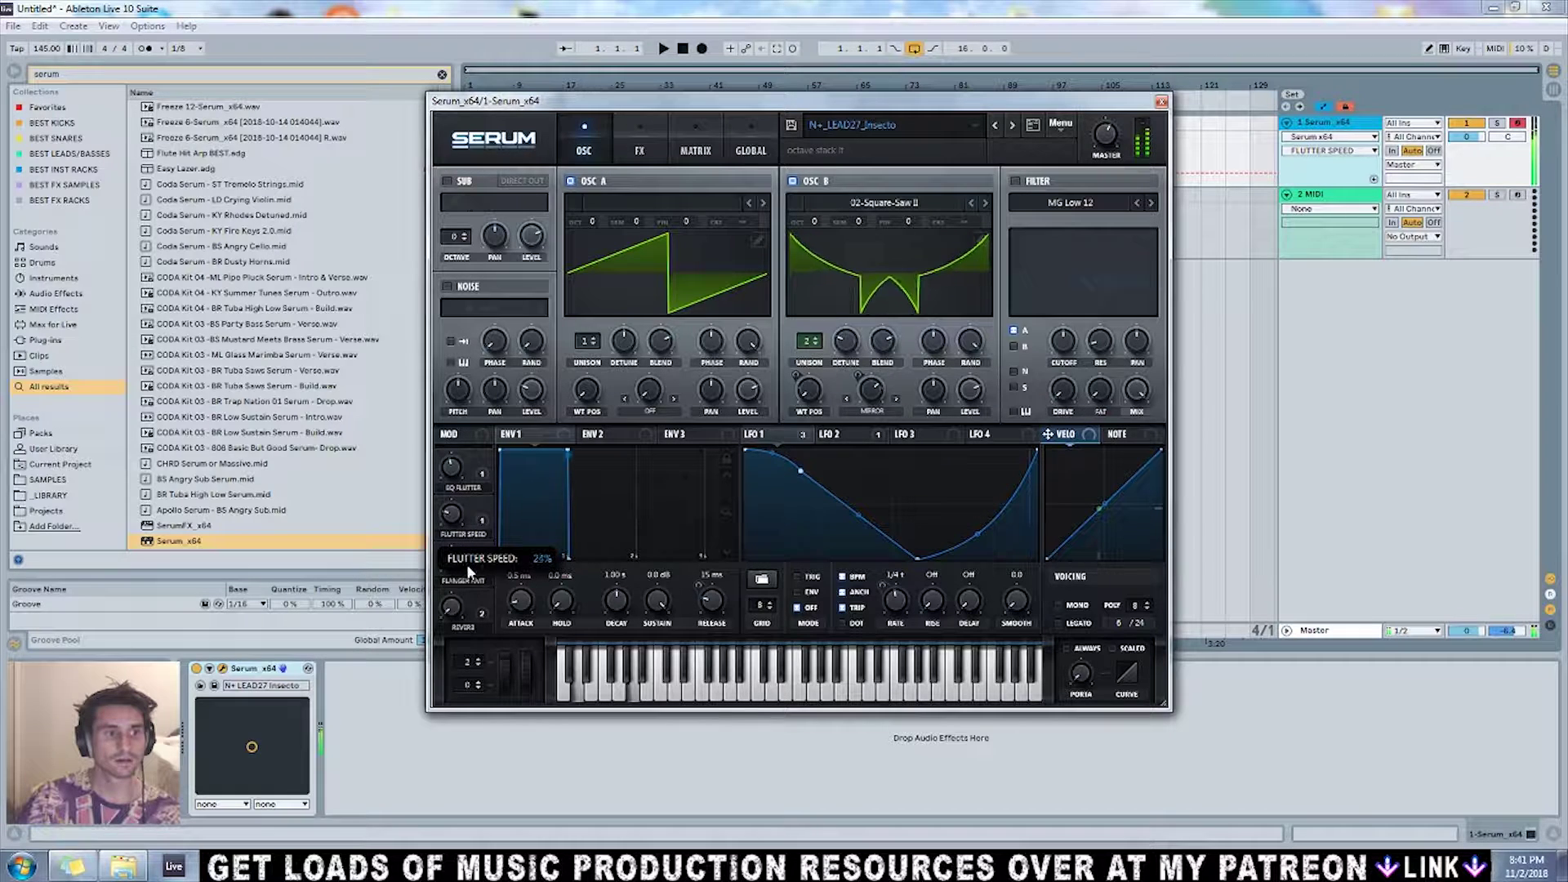
left_click(451, 605)
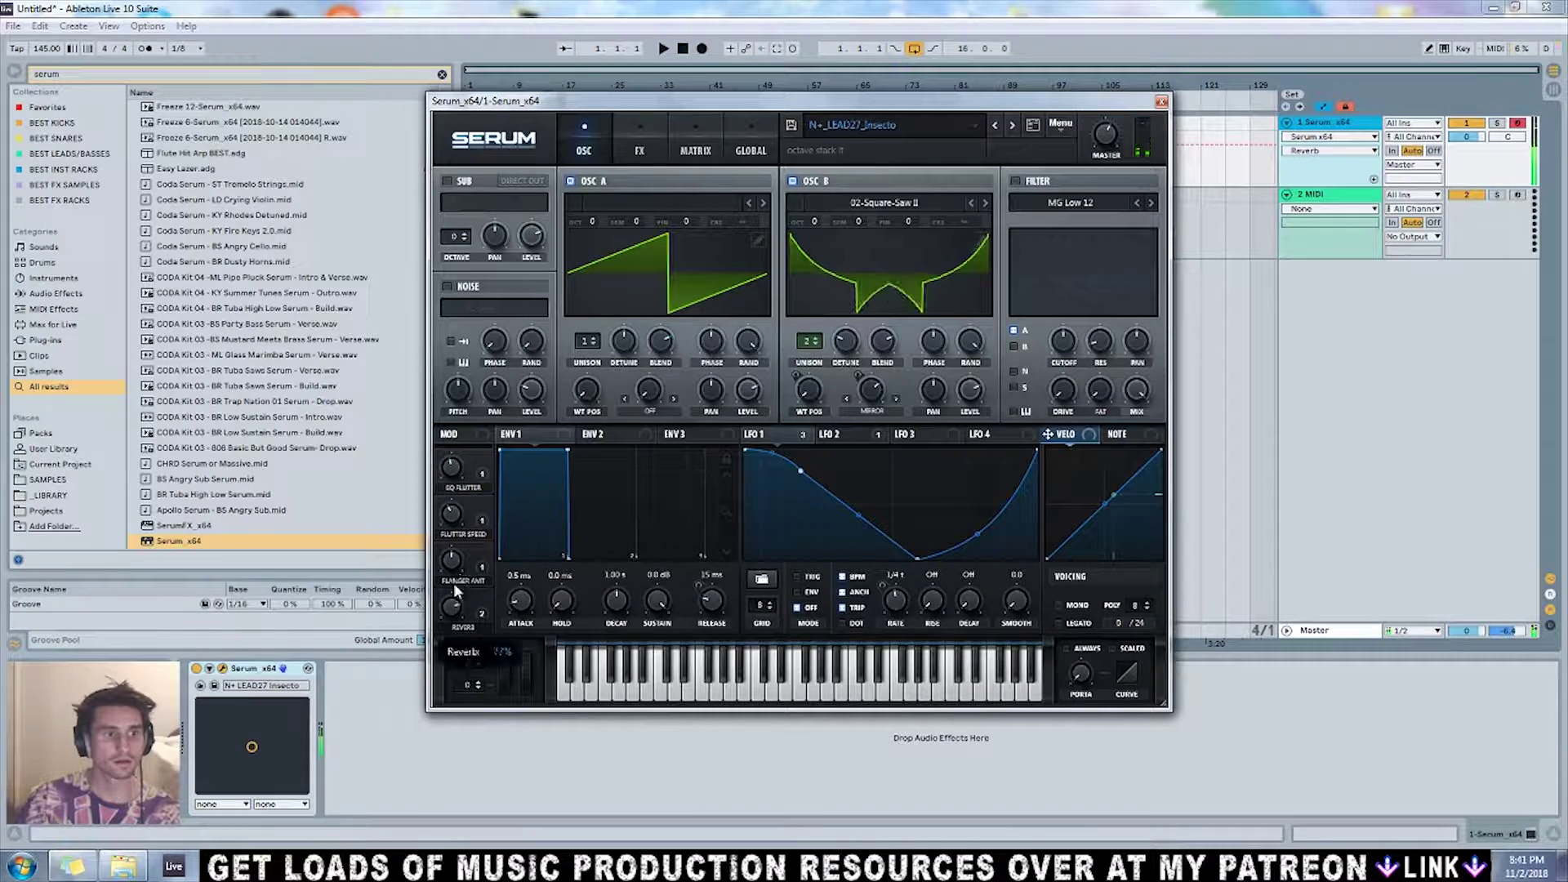
left_click_drag(451, 606, 451, 708)
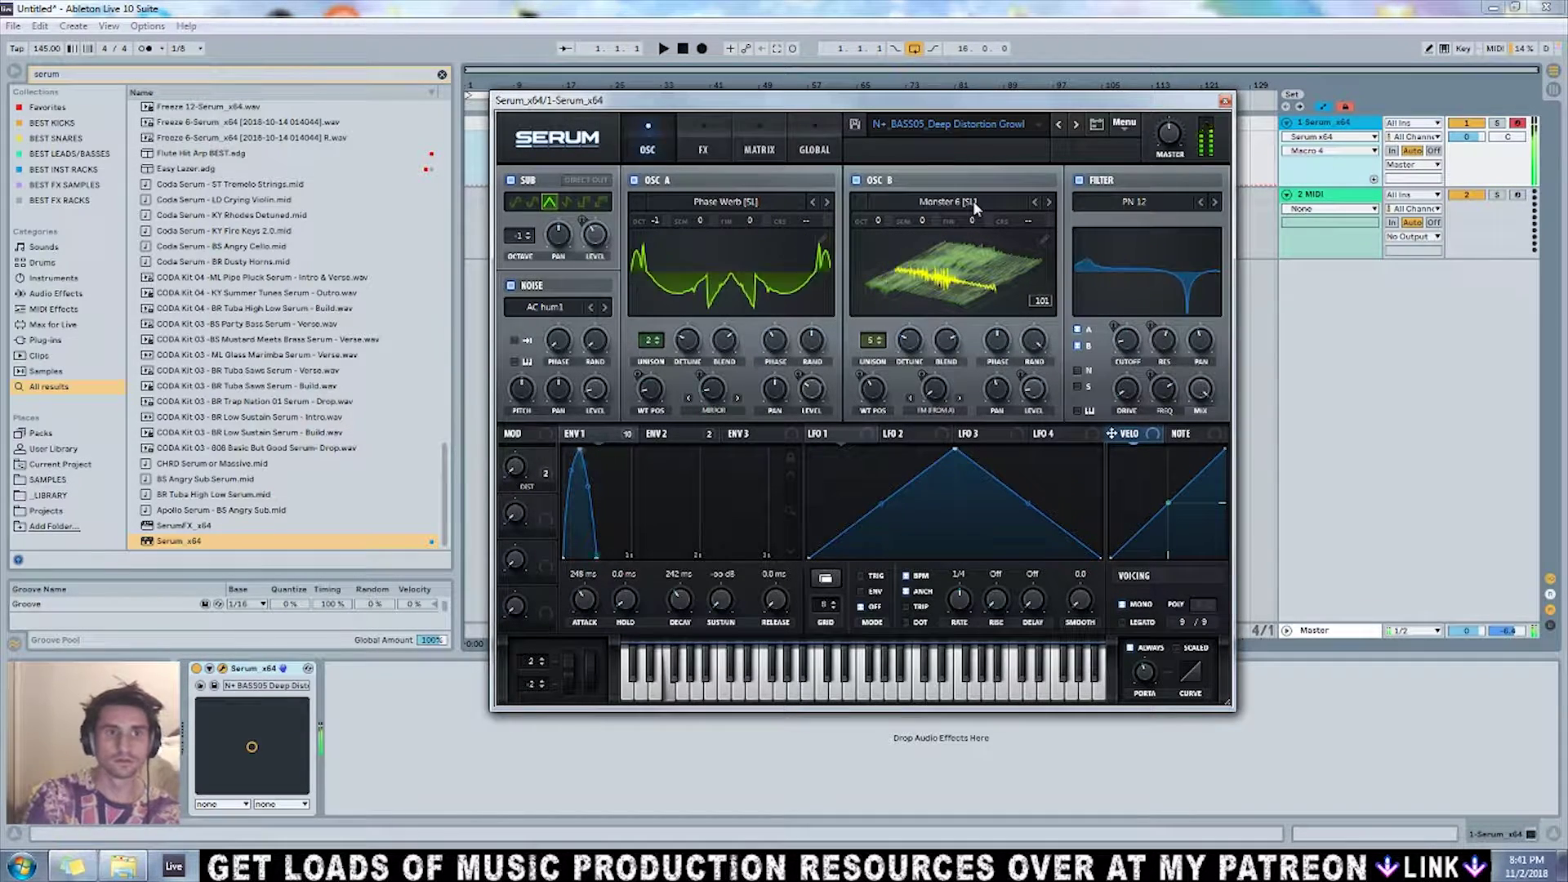
Step to BASS06 Deep Distortion Growl, raise DIST to 78%, then load N+_LEAD28_Snarly.
left_click(1076, 124)
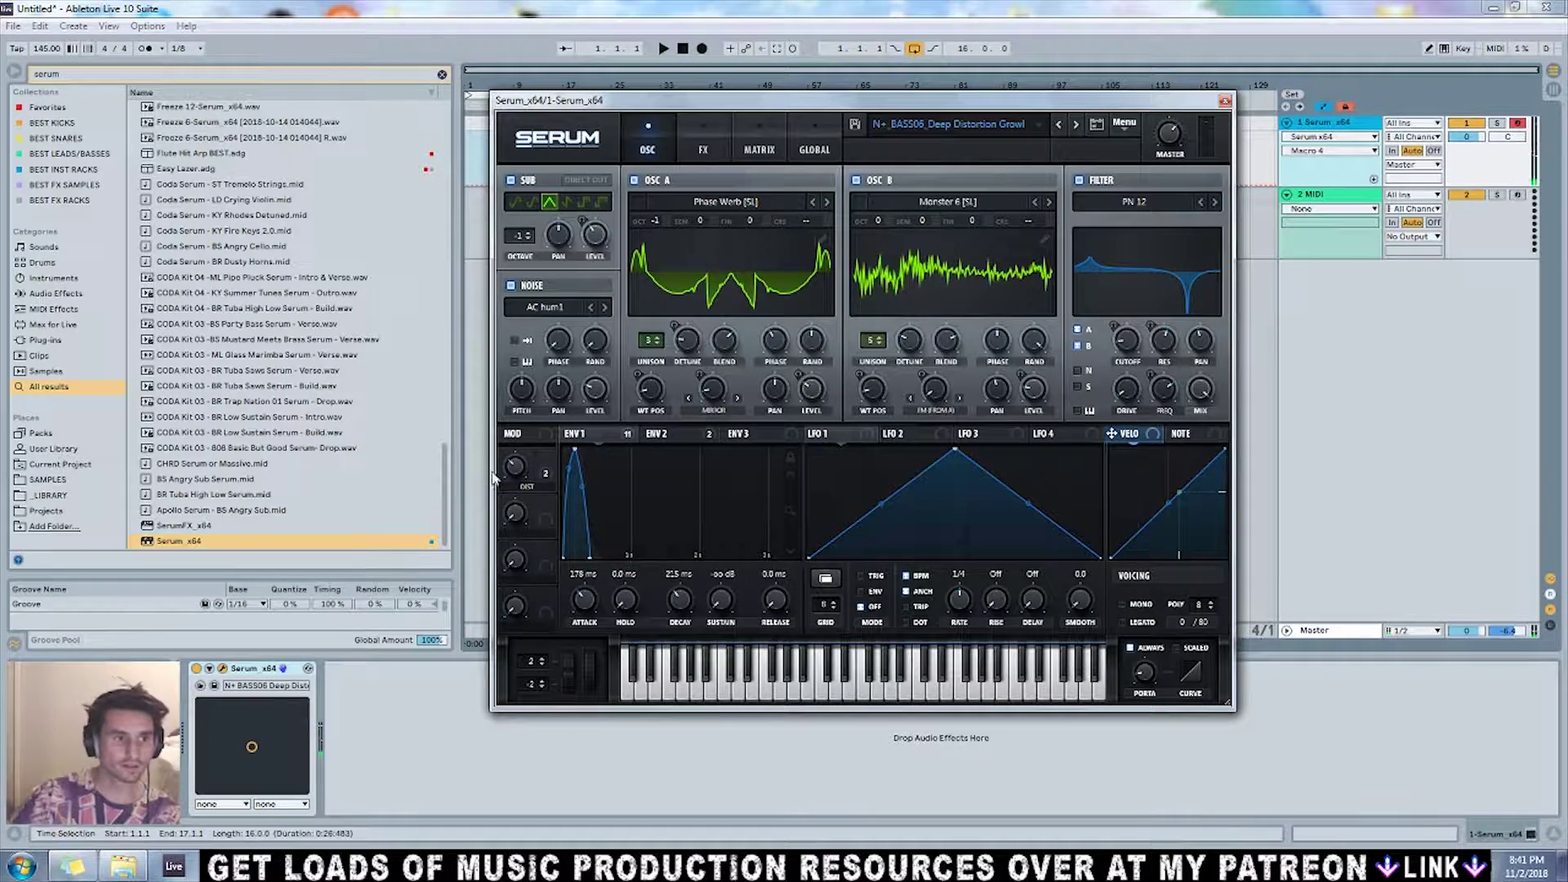
left_click_drag(520, 468, 516, 483)
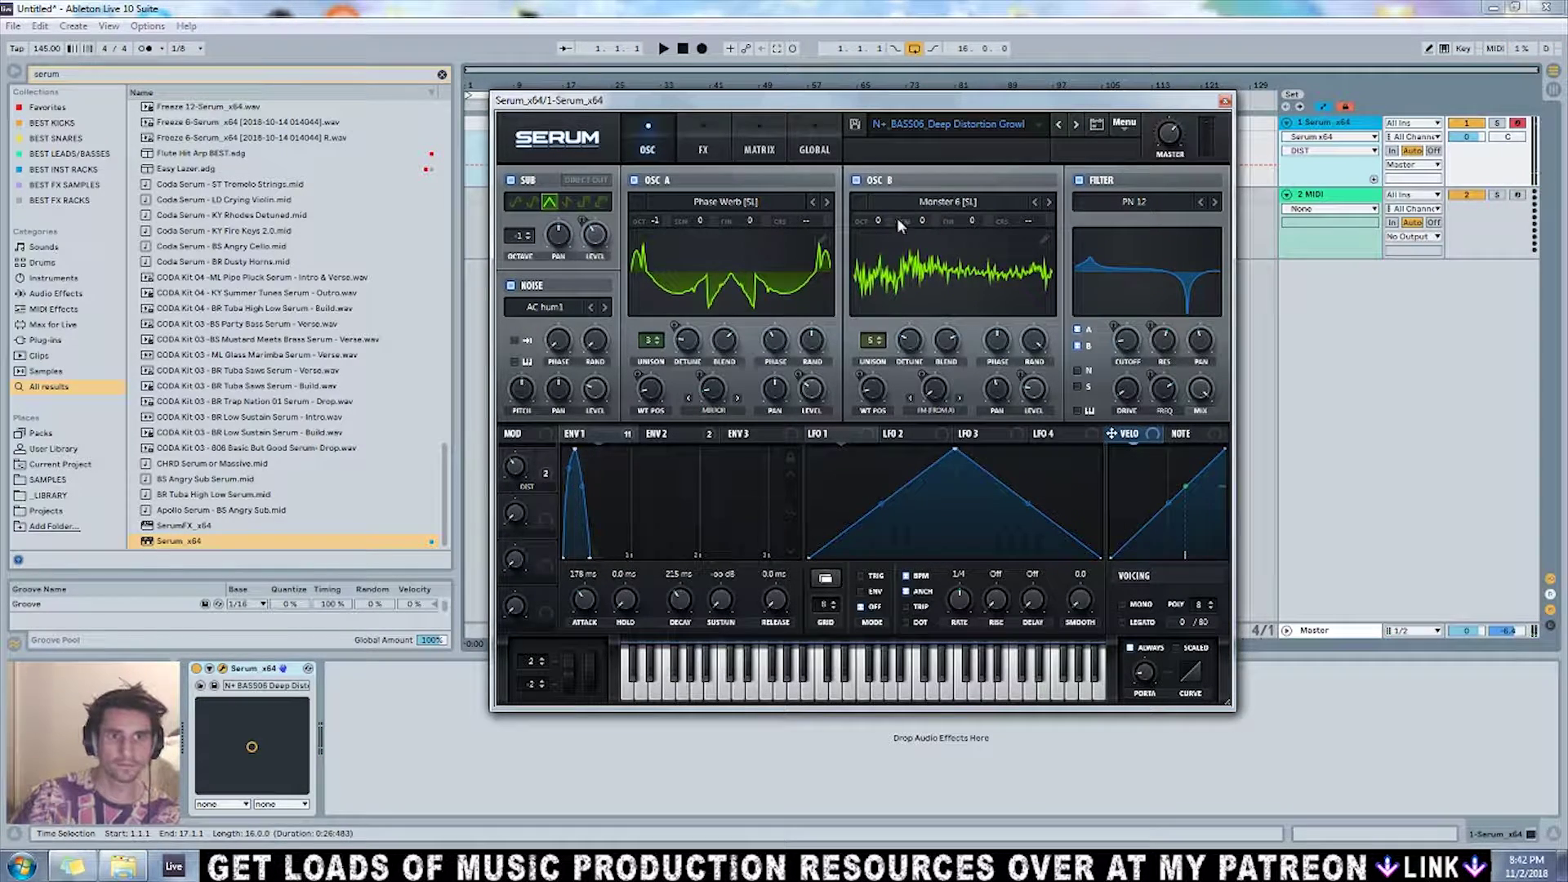
left_click(1027, 133)
left_click(980, 392)
mouse_move(779, 106)
left_mouse_down()
mouse_move(725, 93)
mouse_move(801, 97)
mouse_move(782, 96)
left_mouse_up()
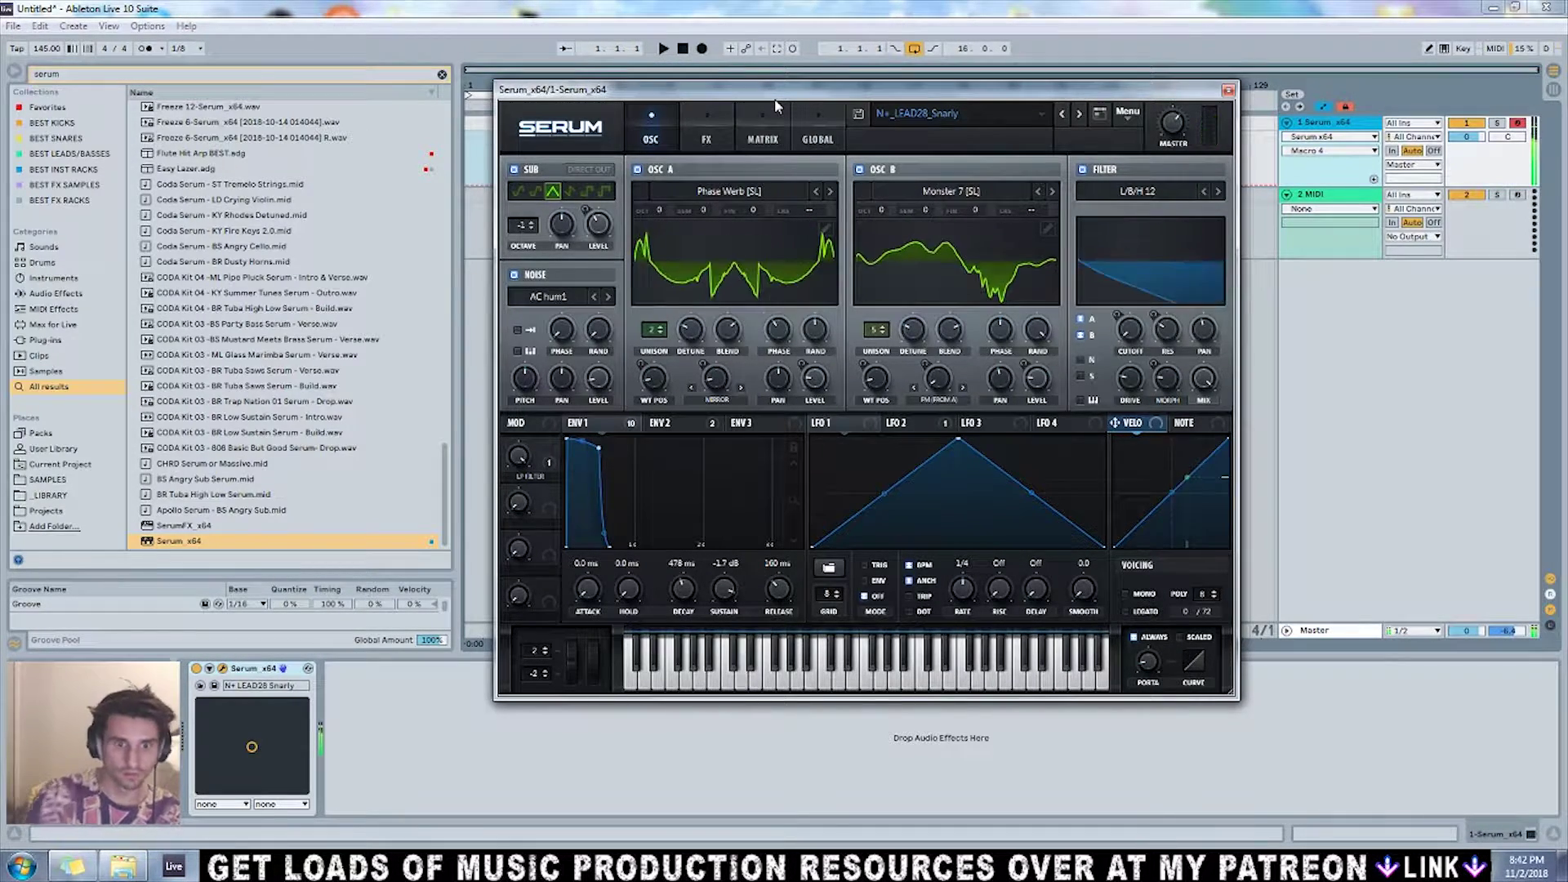
Reposition the Serum window and try the EAZY LAZER PAN FX and CRUNCHY macros.
left_click_drag(1046, 95, 1091, 86)
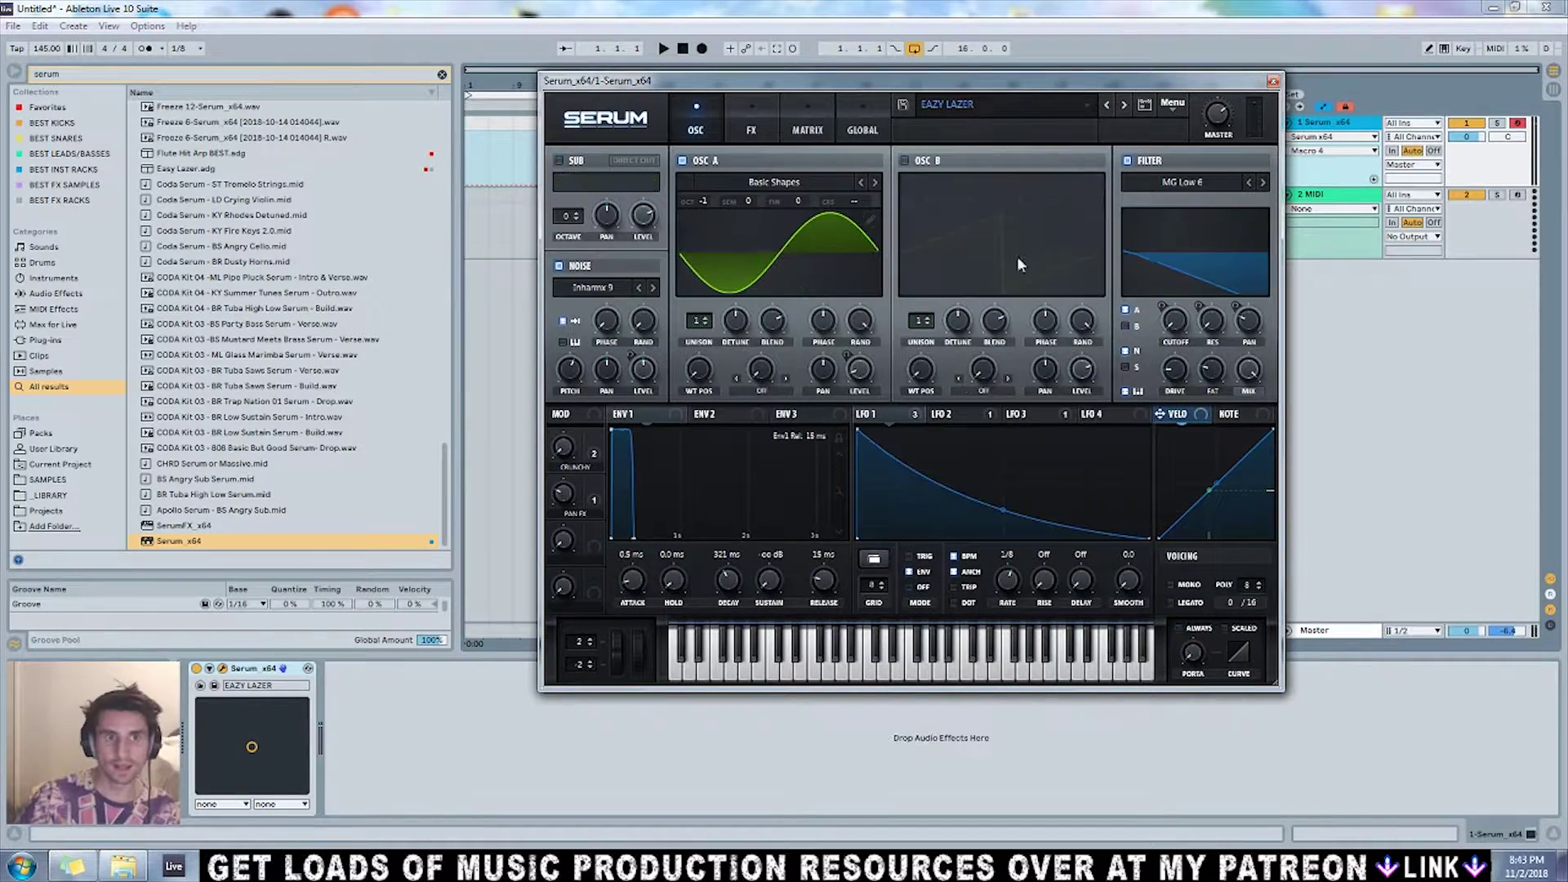
left_click_drag(958, 78, 916, 65)
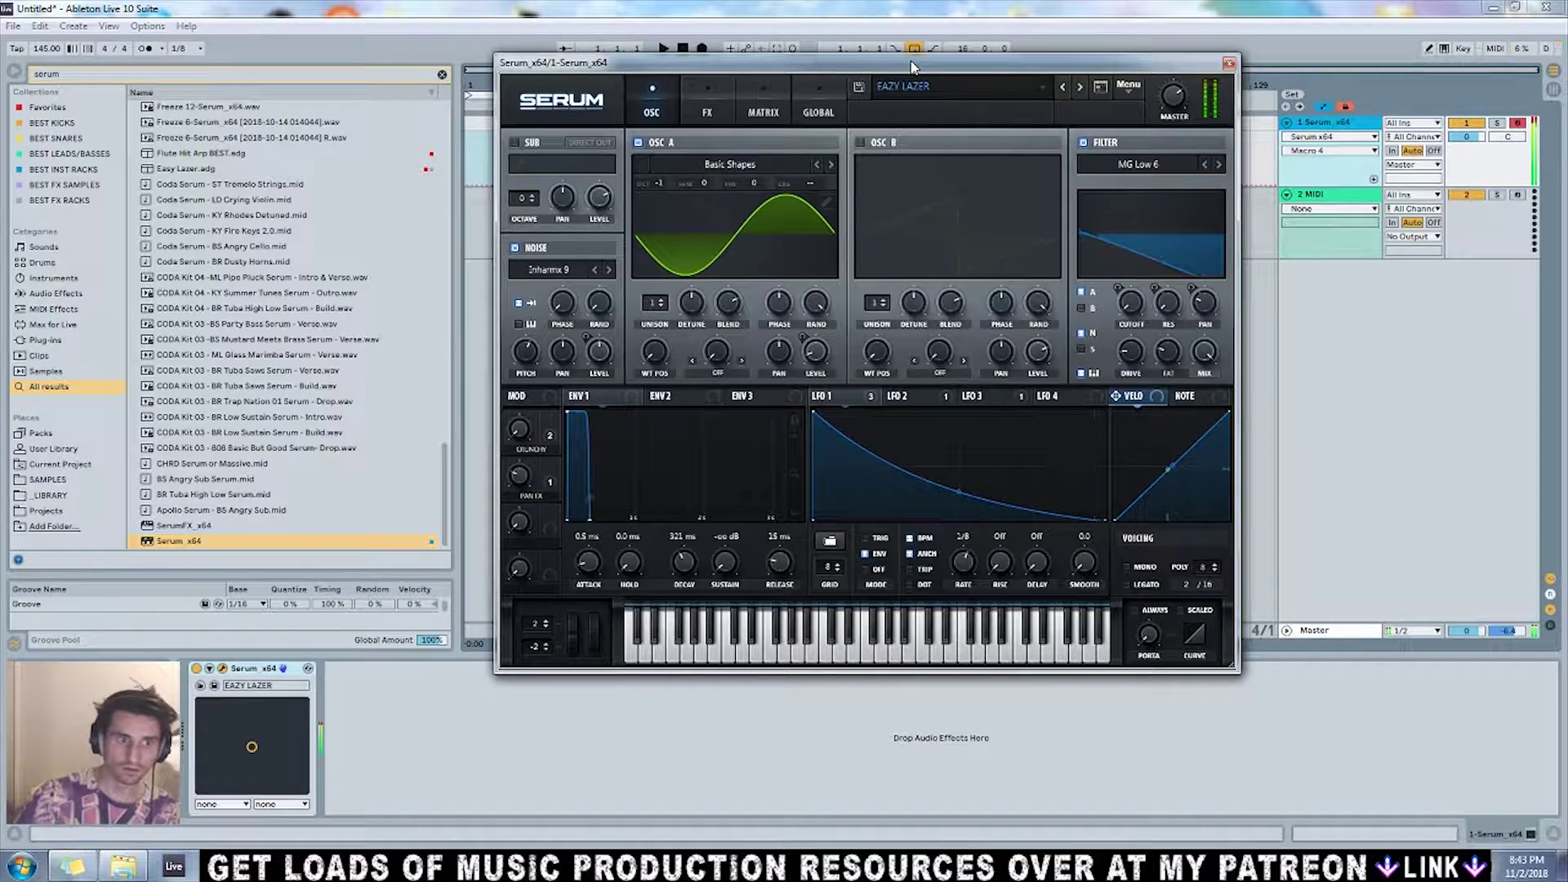
mouse_move(729, 69)
left_mouse_down()
mouse_move(770, 78)
mouse_move(741, 63)
left_mouse_up()
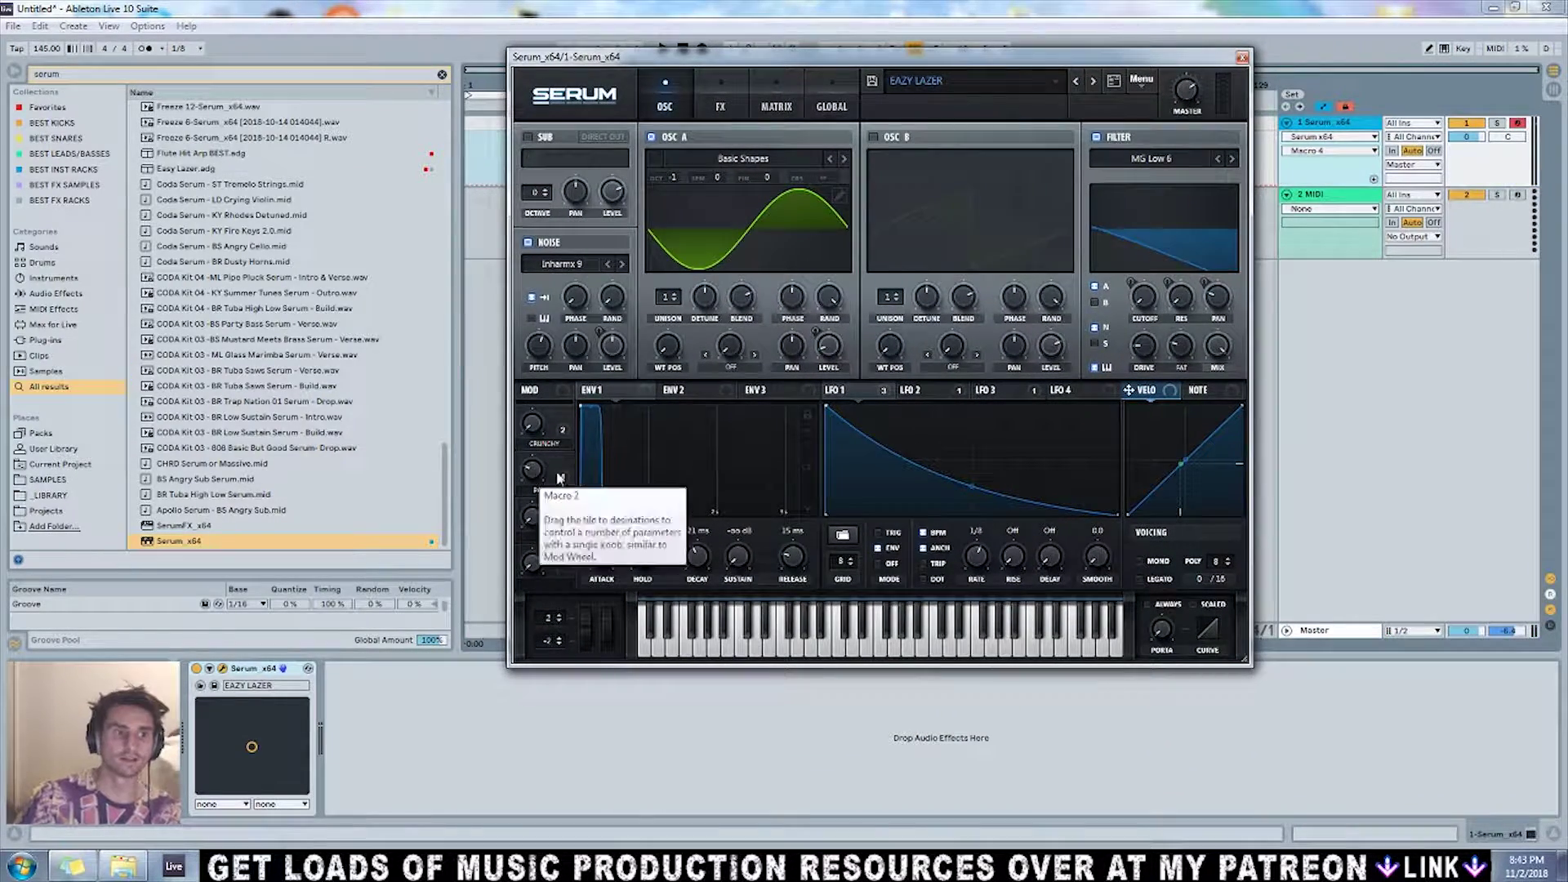
mouse_move(533, 426)
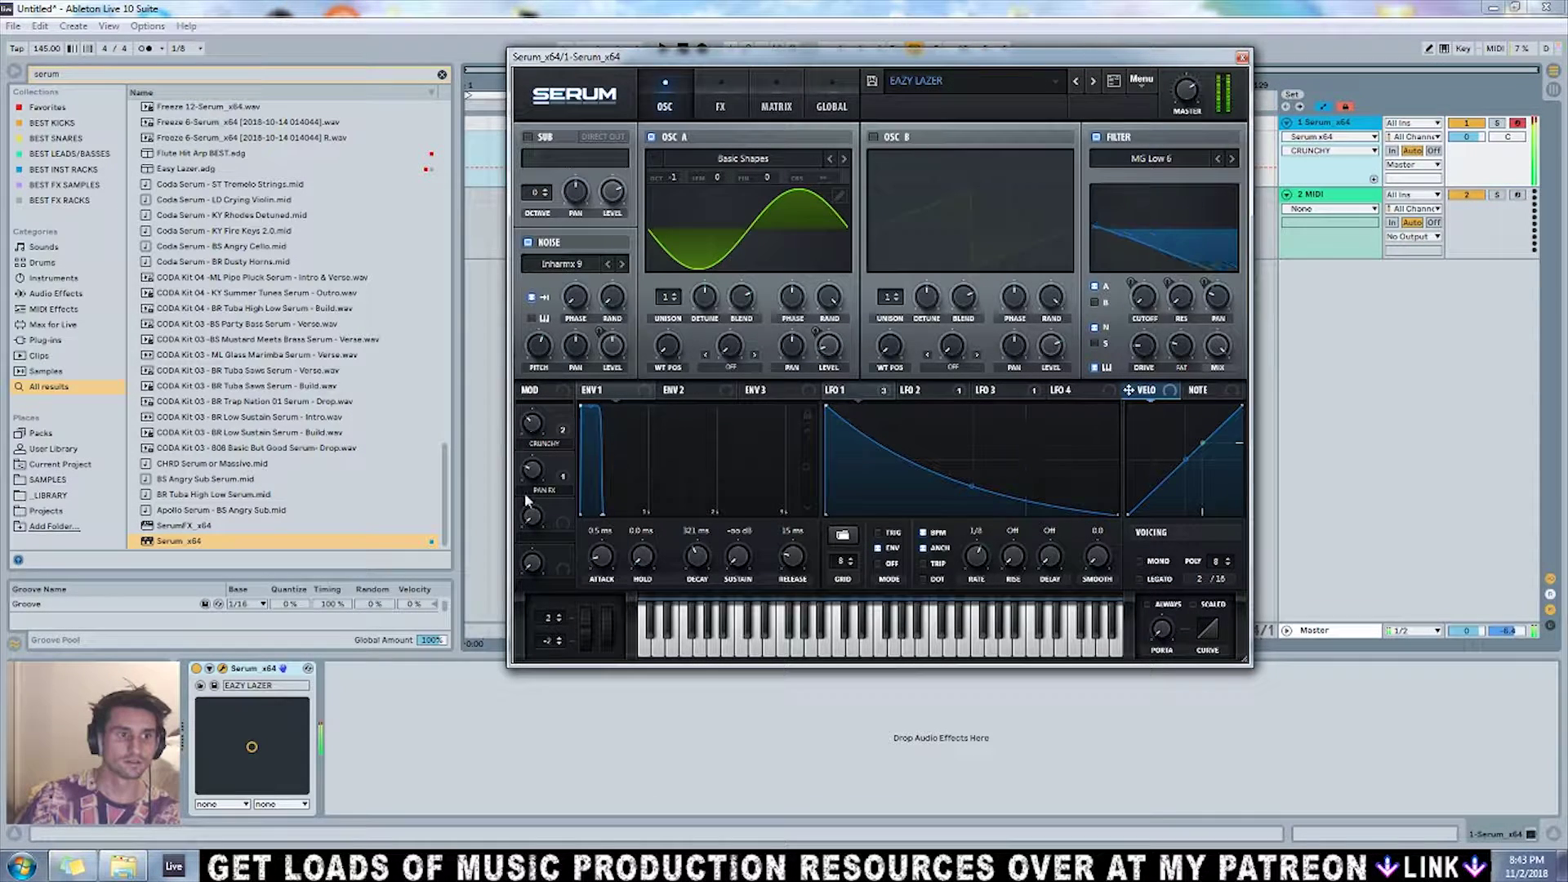
left_click(532, 469)
left_click(539, 423)
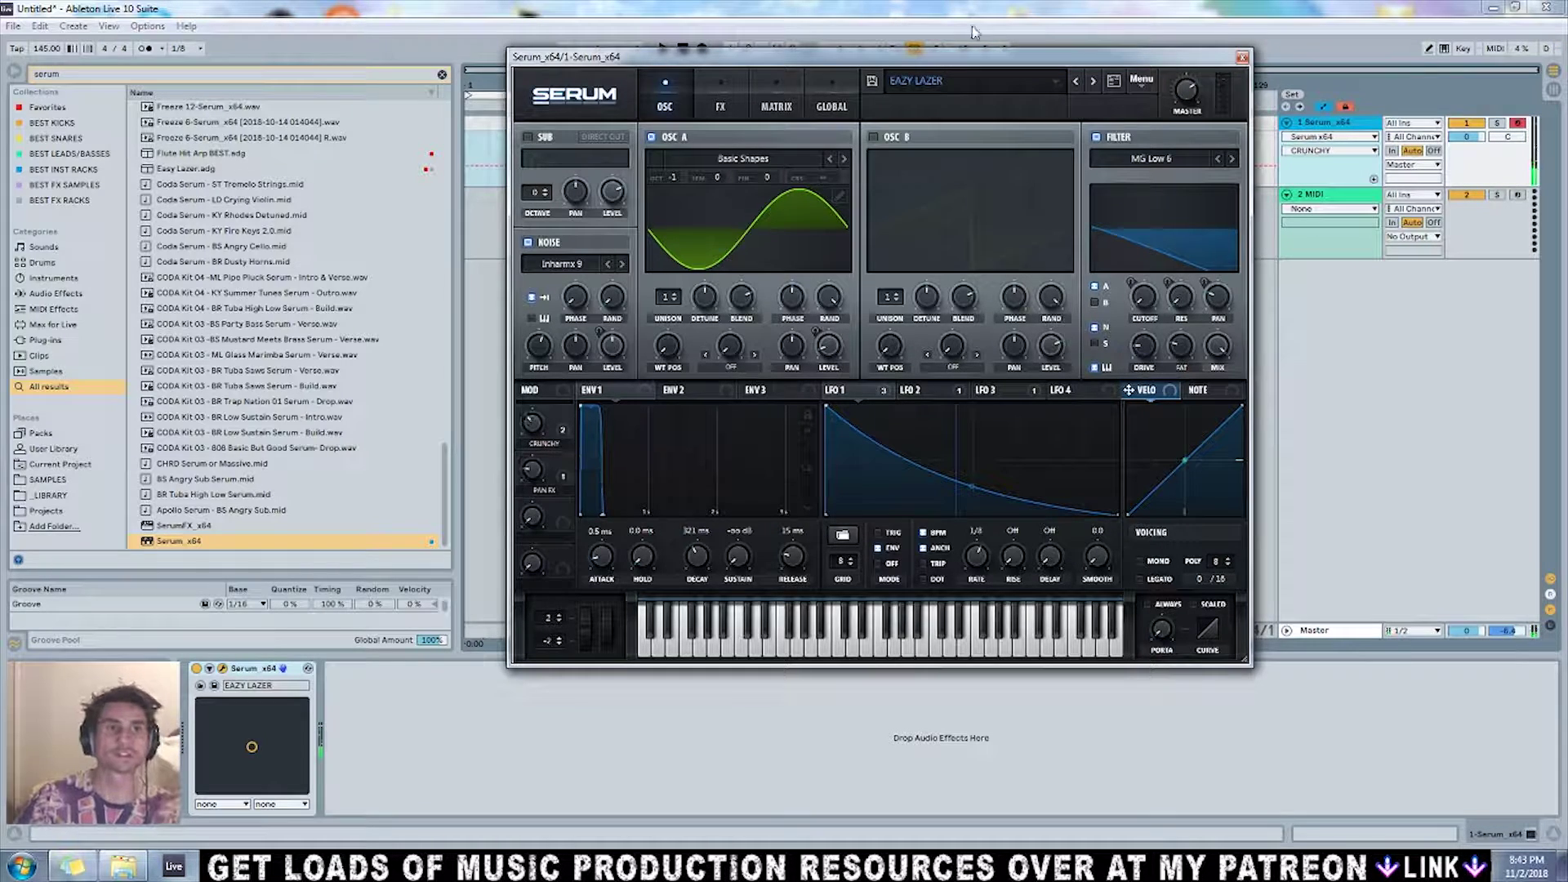
left_click_drag(1148, 57, 1154, 88)
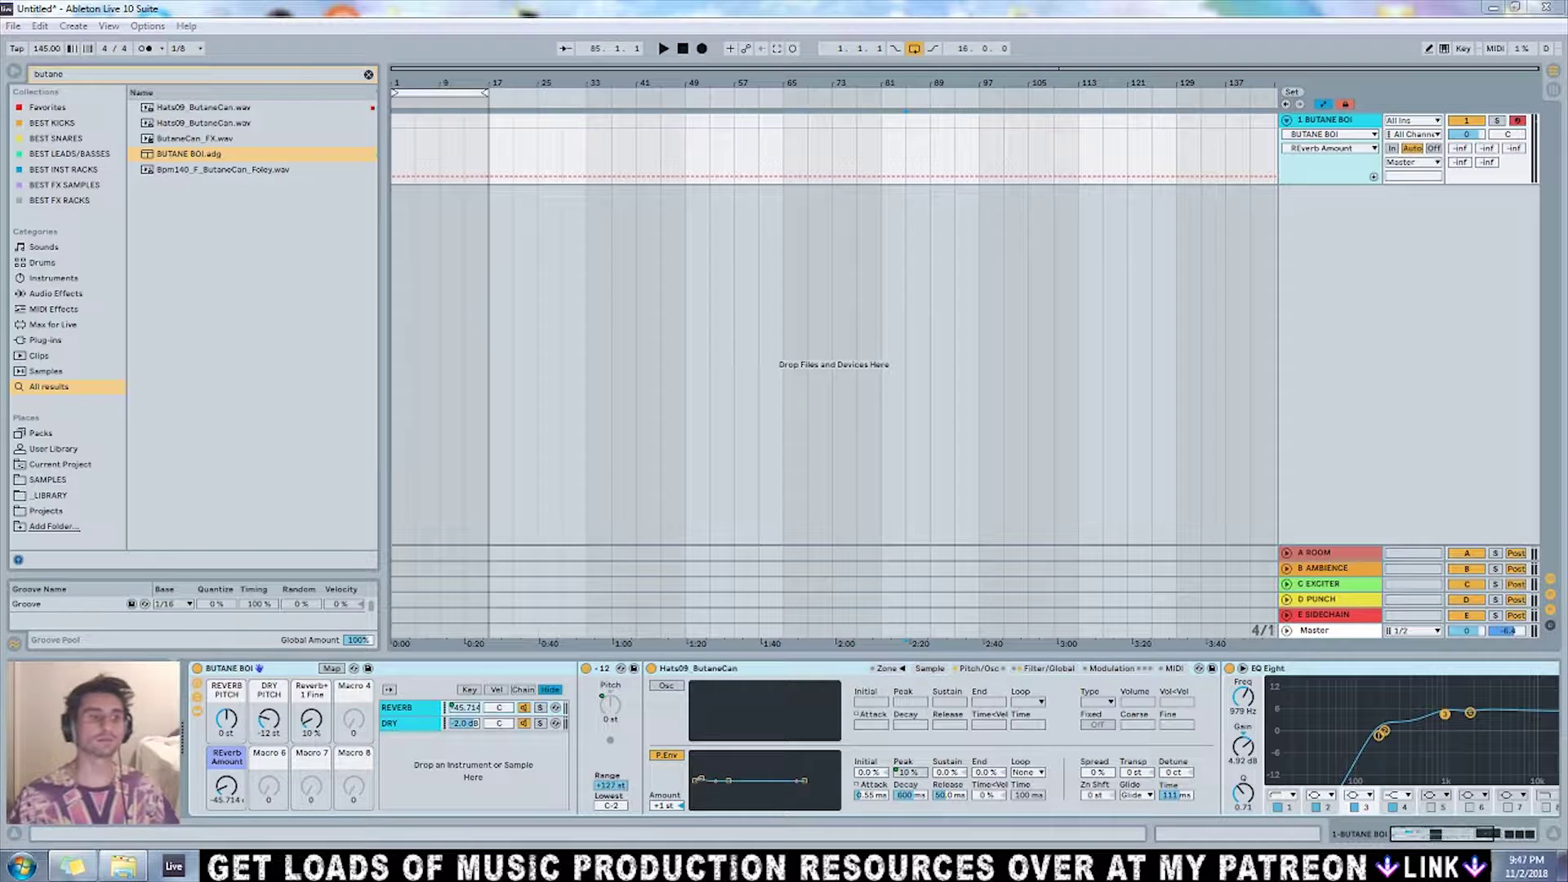
Set BUTANE BOI Reverb Amount to -7.856 dB, Reverb+1 Fine to 40 % and REVERB PITCH to -1 st.
left_click(228, 672)
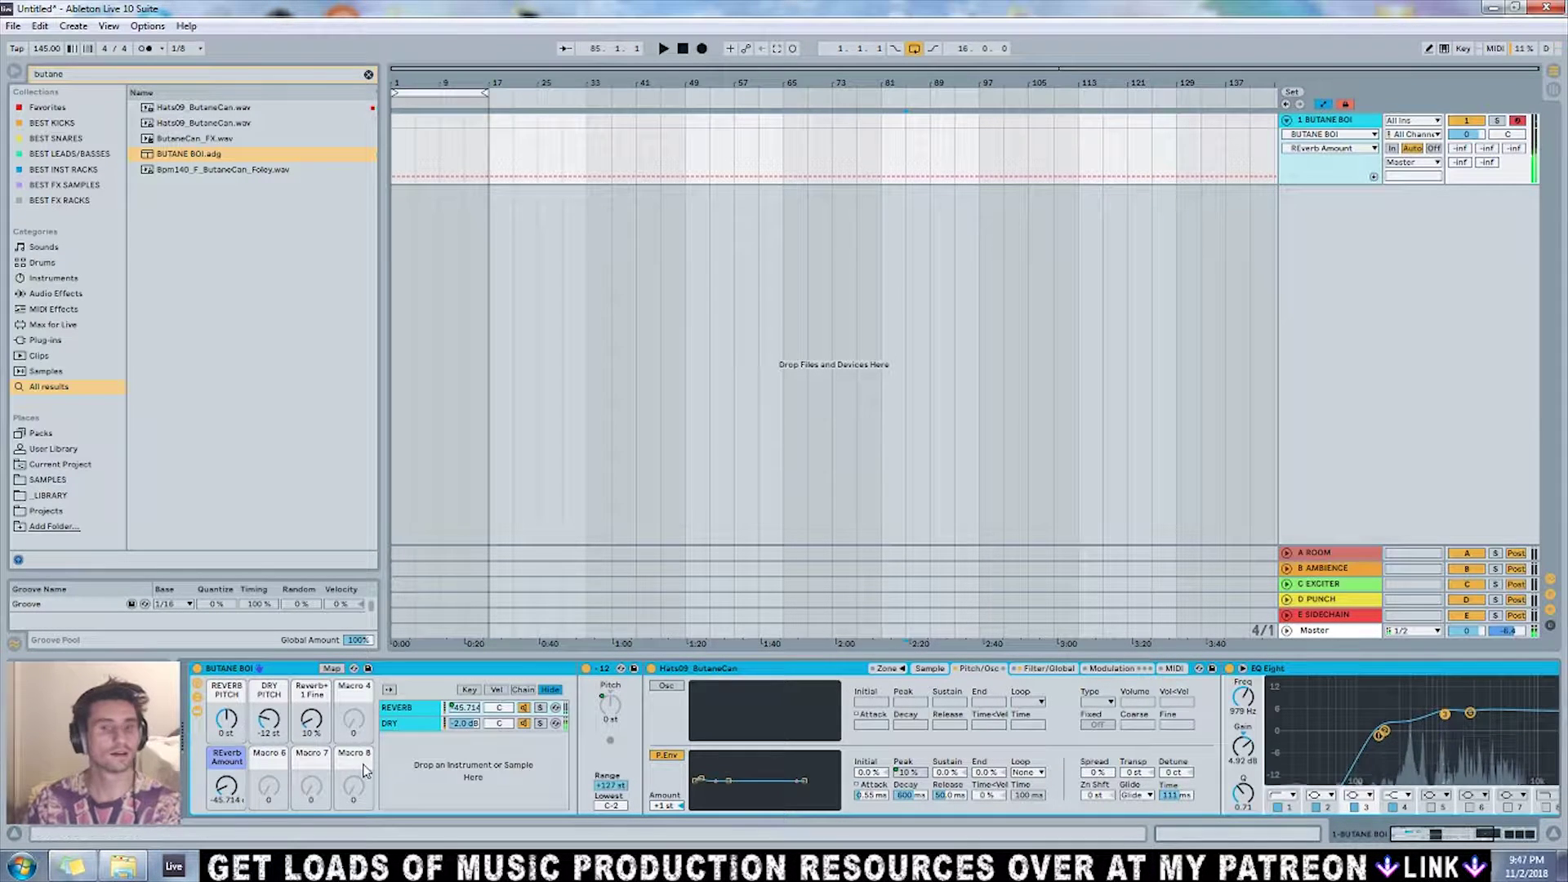
mouse_move(220, 791)
left_mouse_down()
mouse_move(230, 731)
mouse_move(229, 788)
left_mouse_up()
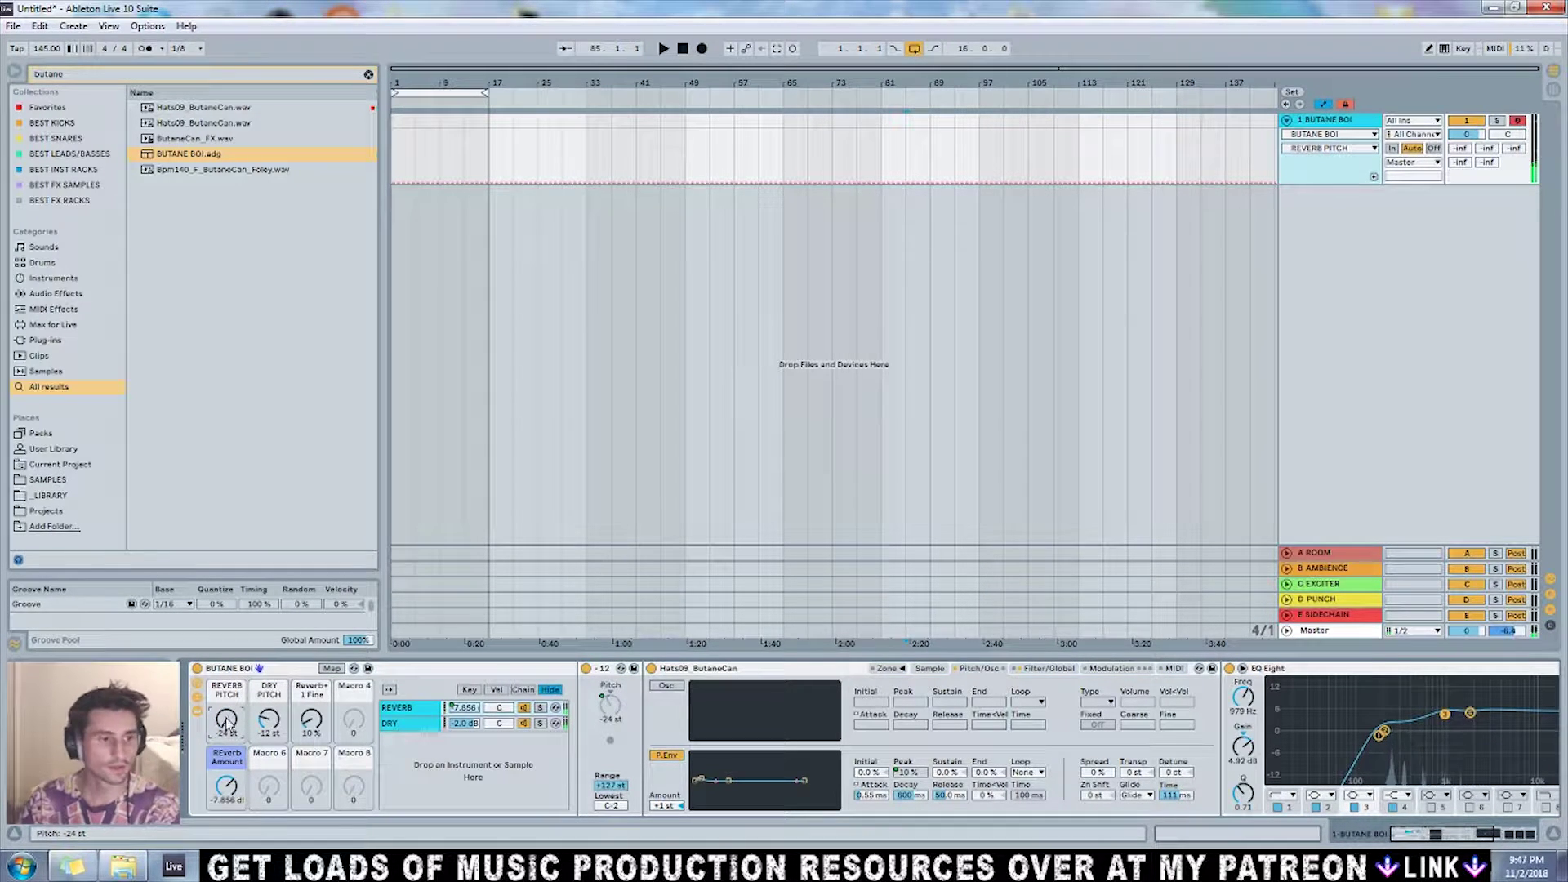
left_click_drag(314, 729, 269, 689)
left_click(270, 719)
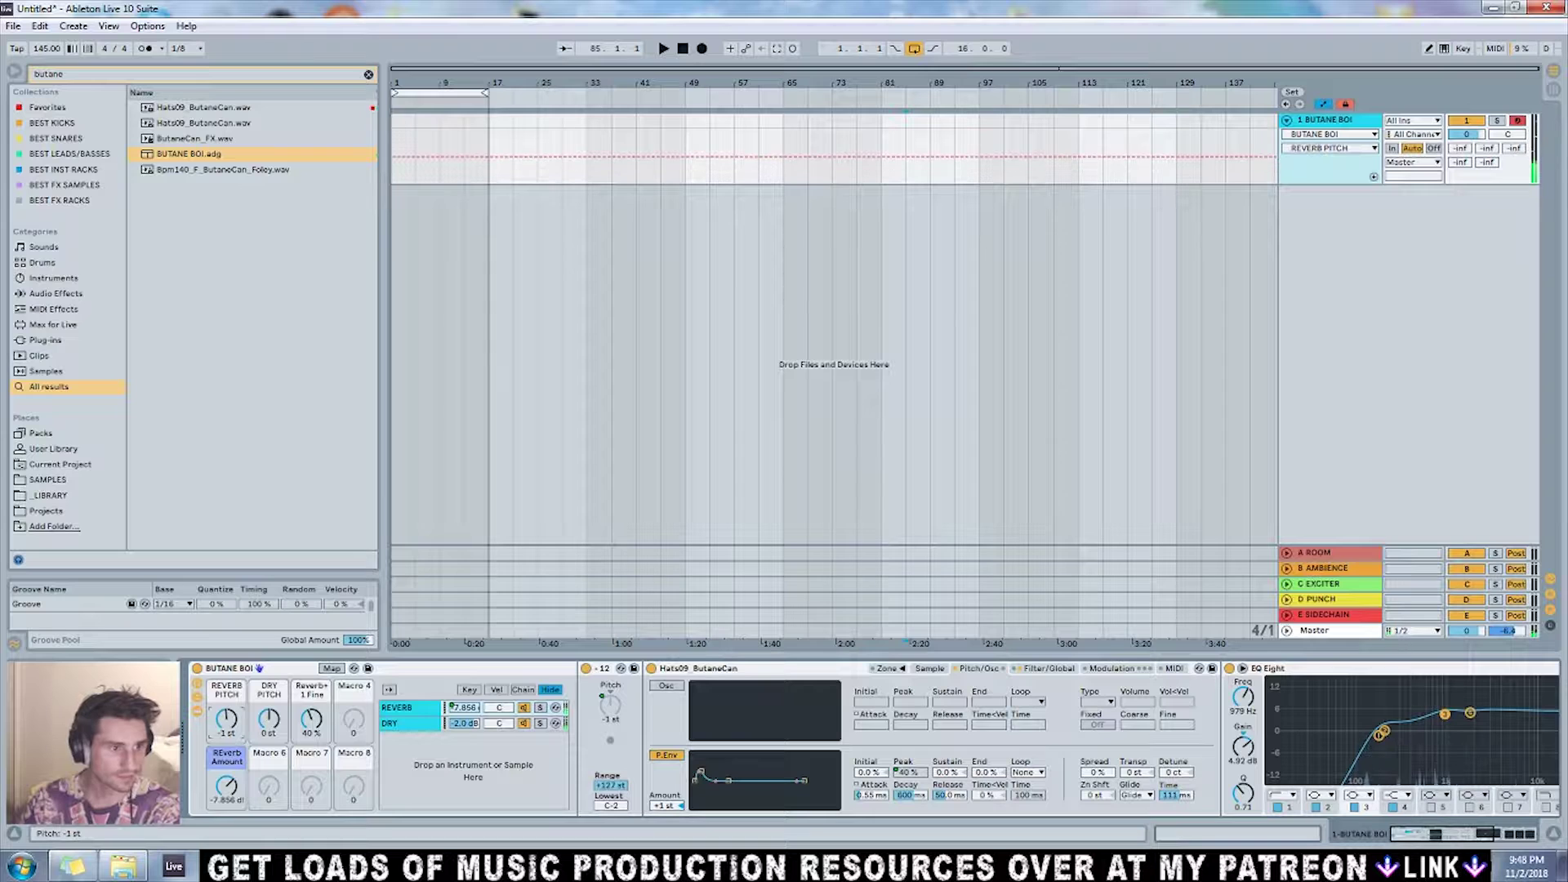
left_click_drag(239, 728, 238, 668)
Scroll the rack's device chain right and inspect both ValhallaRoom reverbs and FabFilter Pro-C 2.
scroll(1144, 735, "right", 5)
left_click(1143, 668)
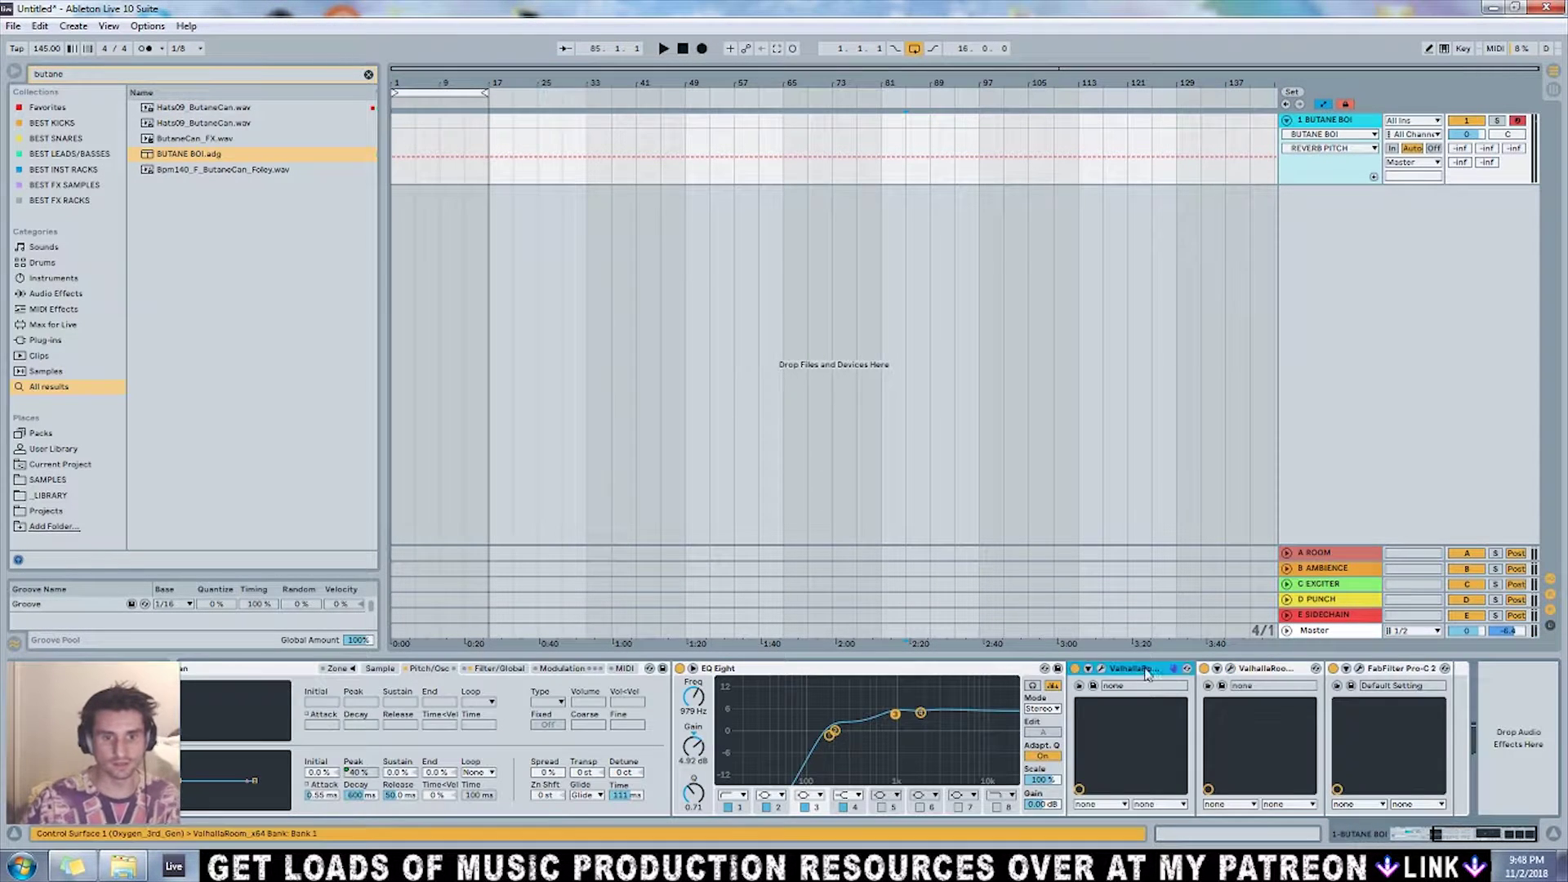
left_click(1293, 672)
left_click(1381, 673)
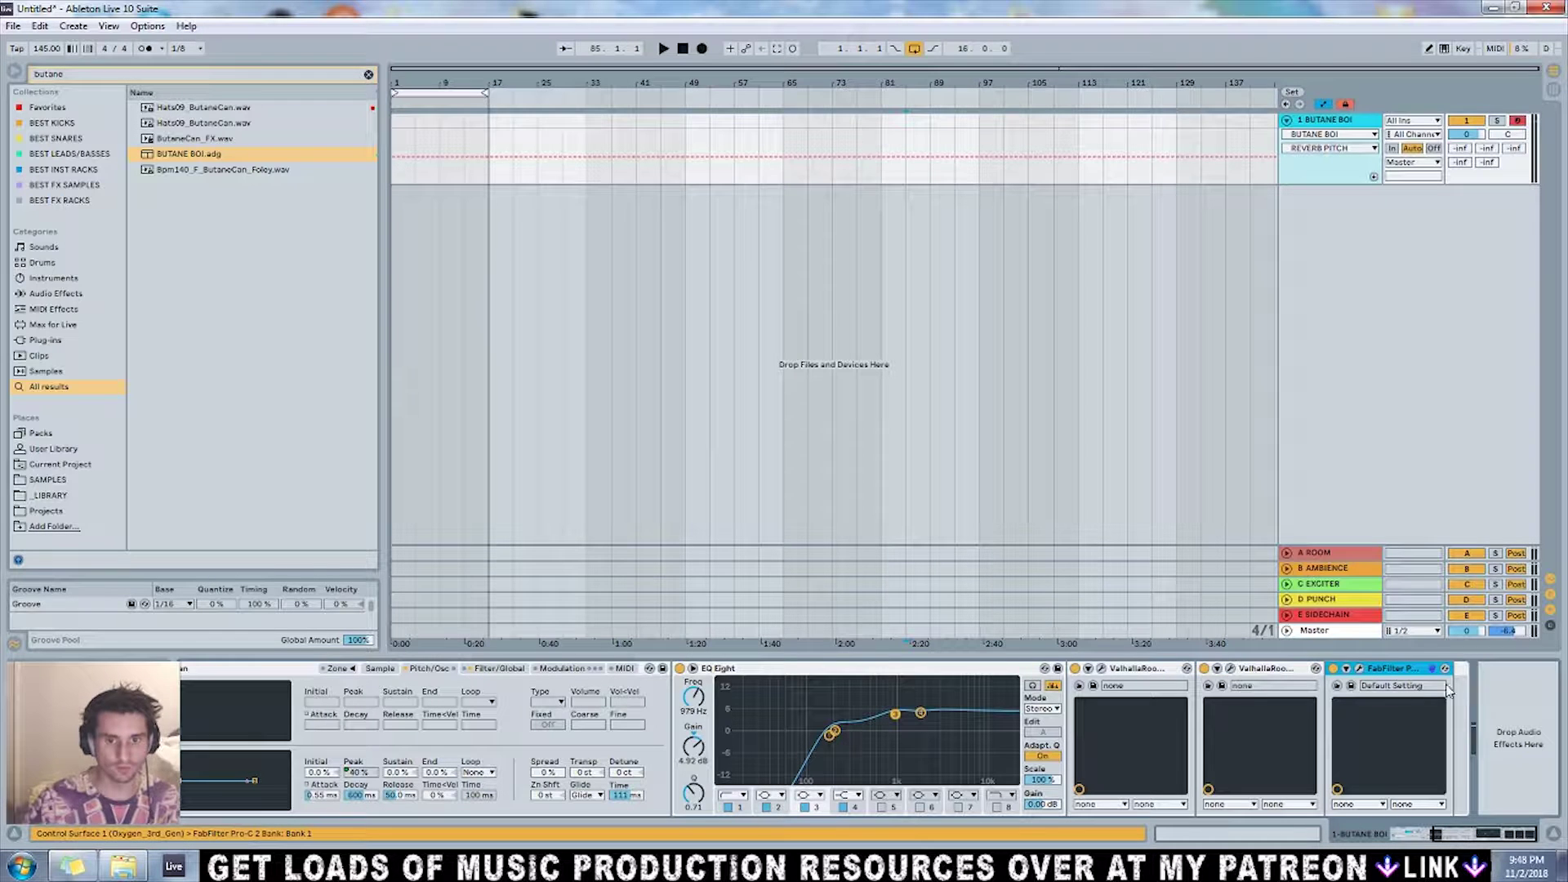
left_click(1257, 668)
left_click(1133, 675)
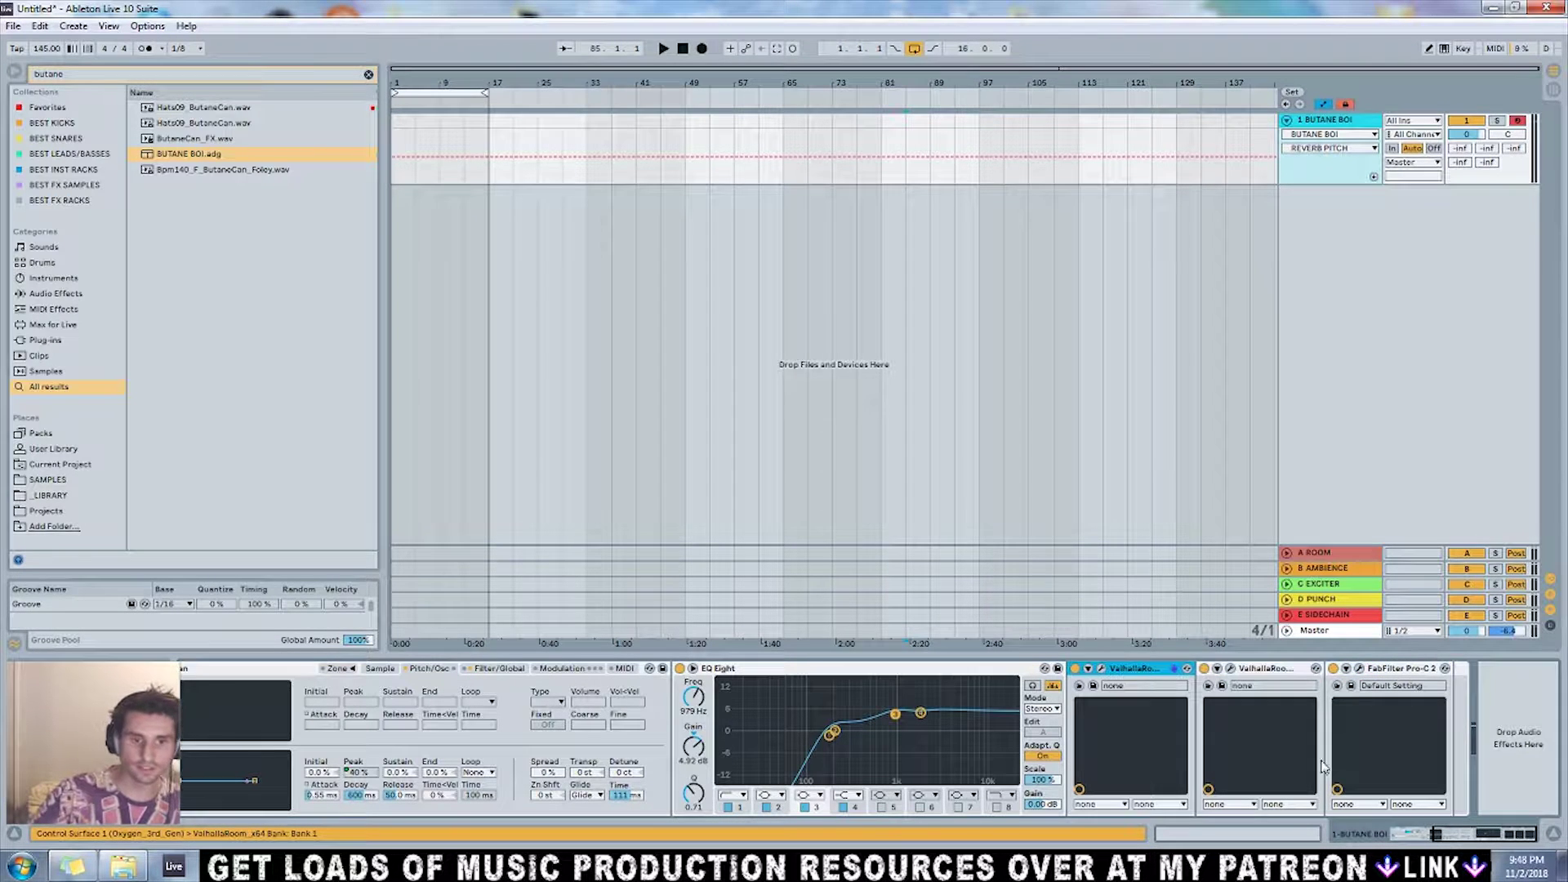
mouse_move(1480, 834)
left_mouse_down()
mouse_move(1445, 835)
mouse_move(1507, 837)
left_mouse_up()
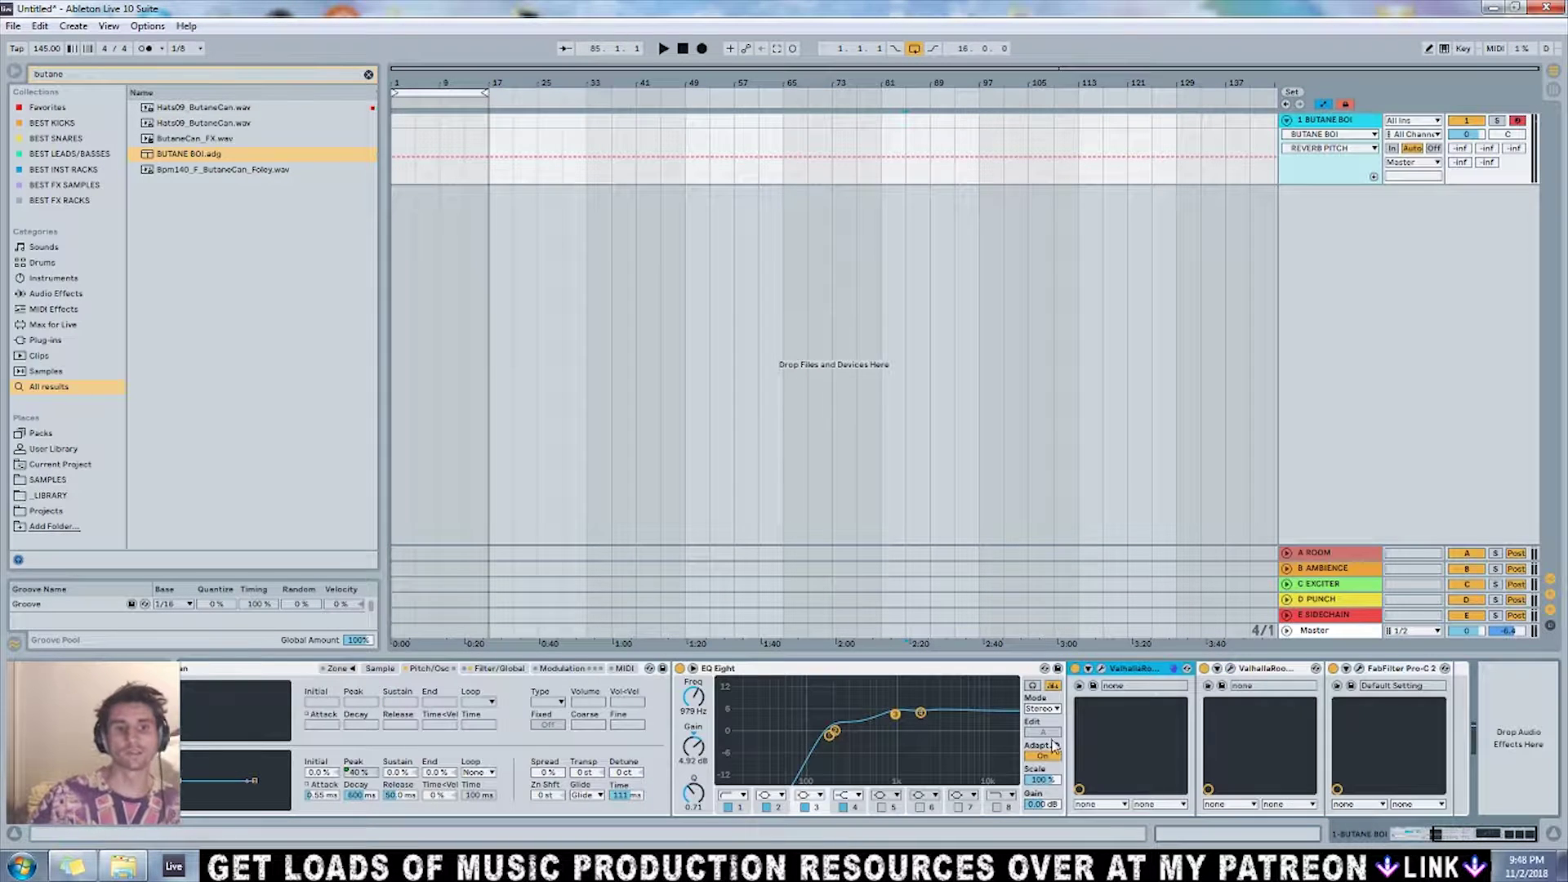
left_click(1374, 674)
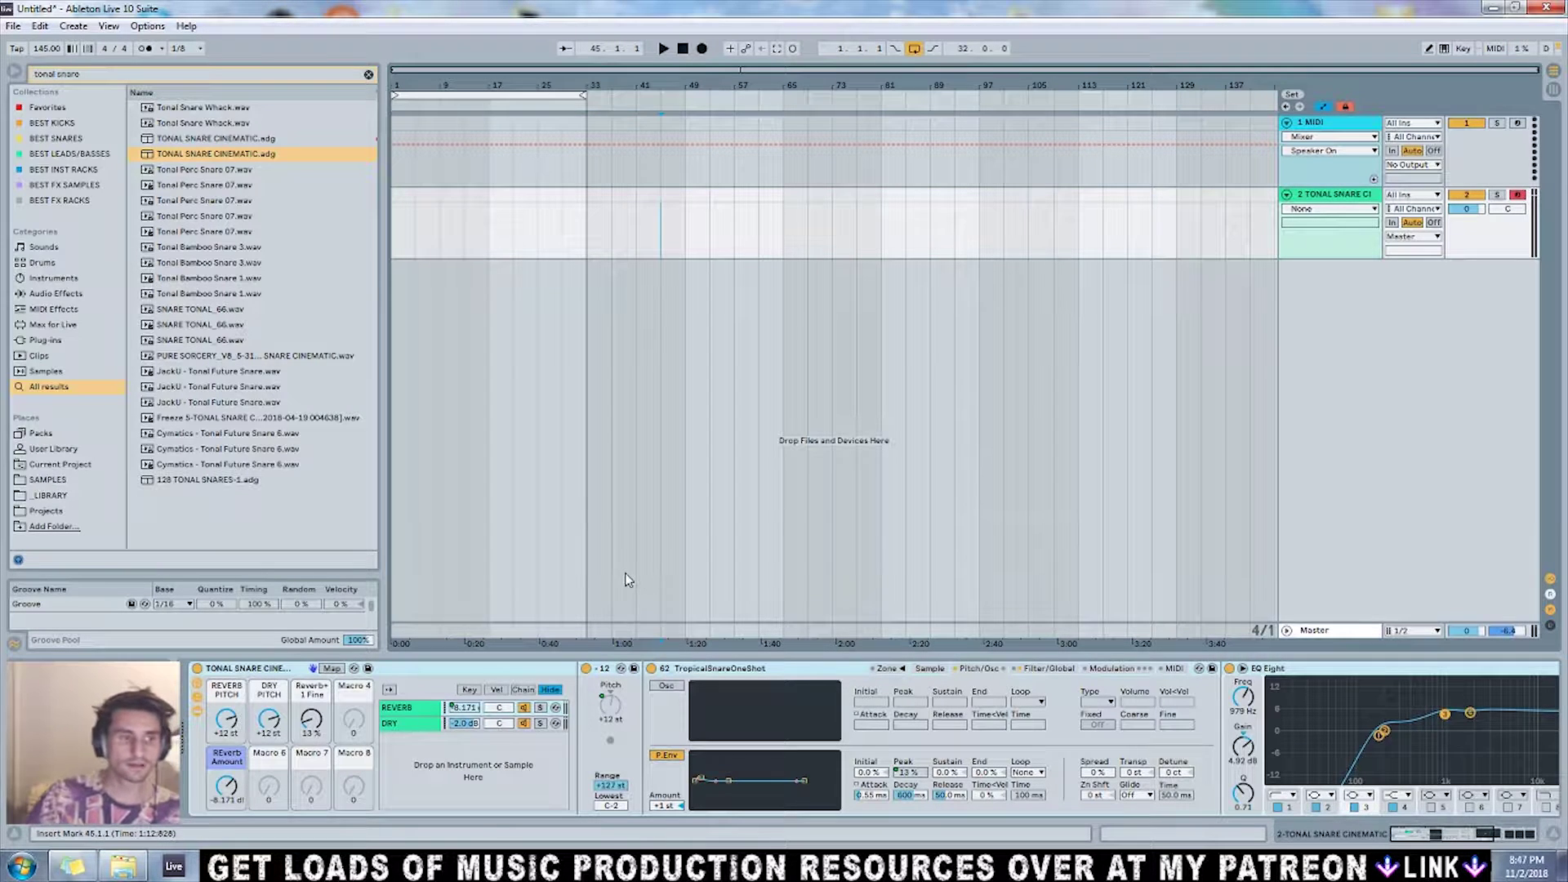
Reset the Tonal Snare rack's Reverb Pitch to 0 st and lower REverb Amount to about -12 dB.
left_click(270, 675)
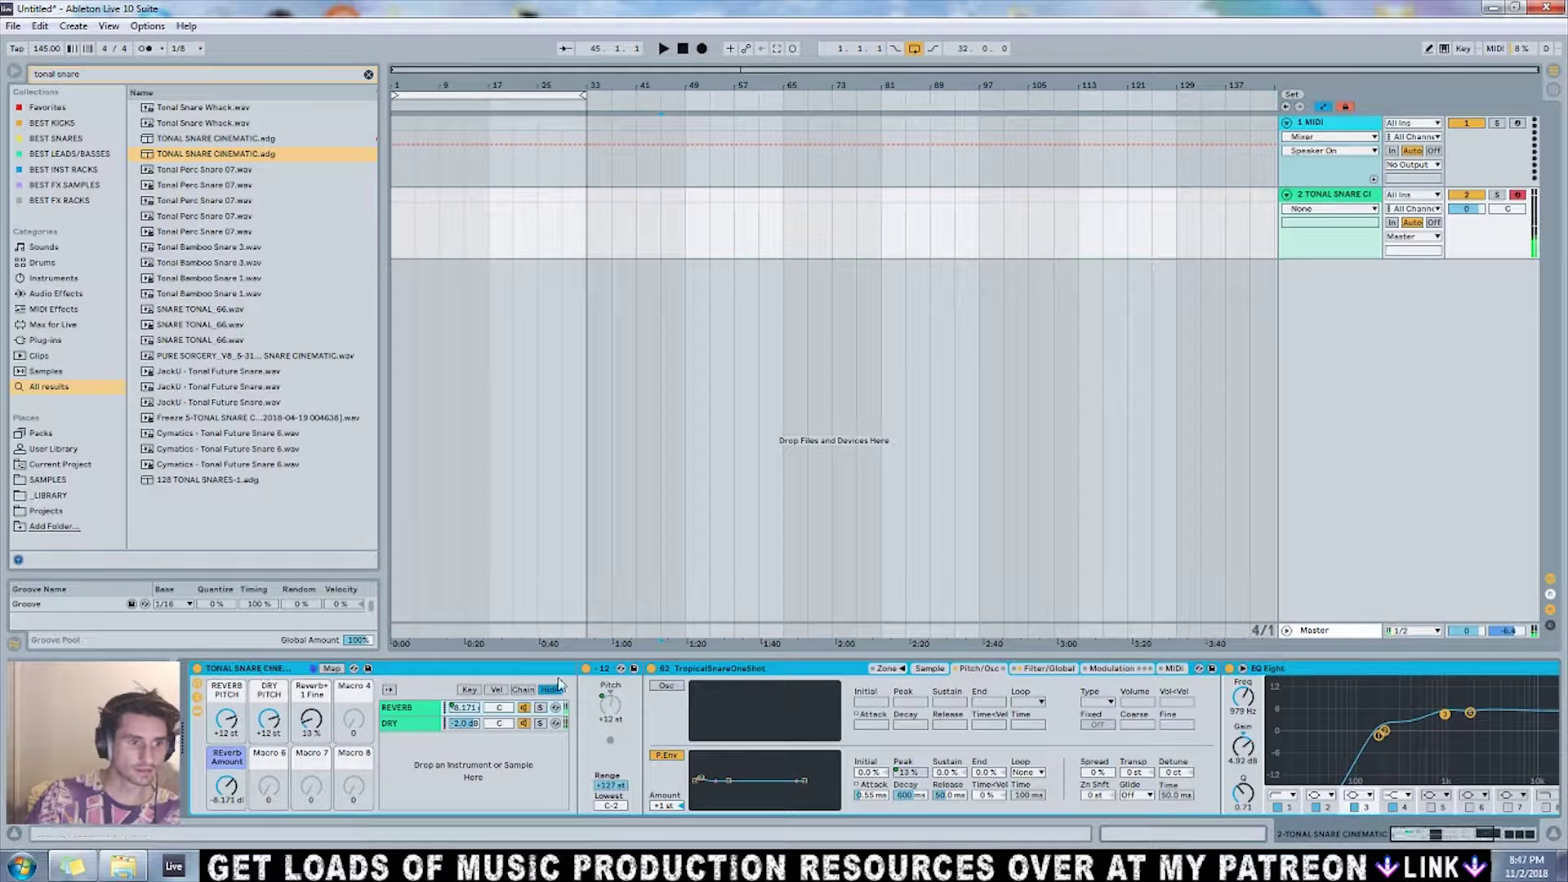
left_click(767, 672)
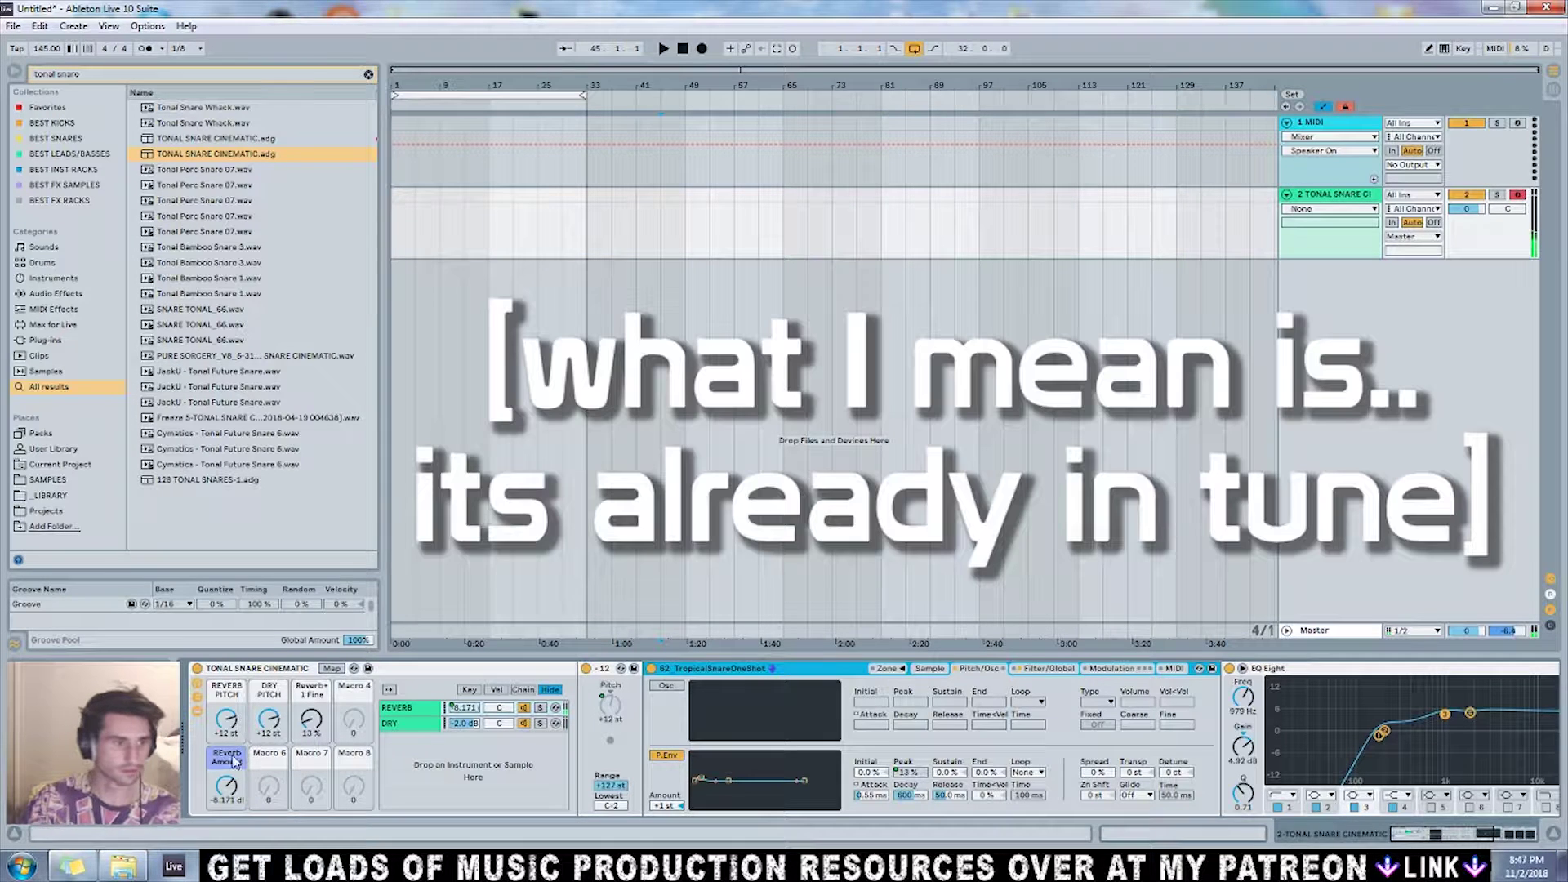
mouse_move(229, 738)
left_mouse_down()
mouse_move(229, 764)
mouse_move(229, 724)
left_mouse_up()
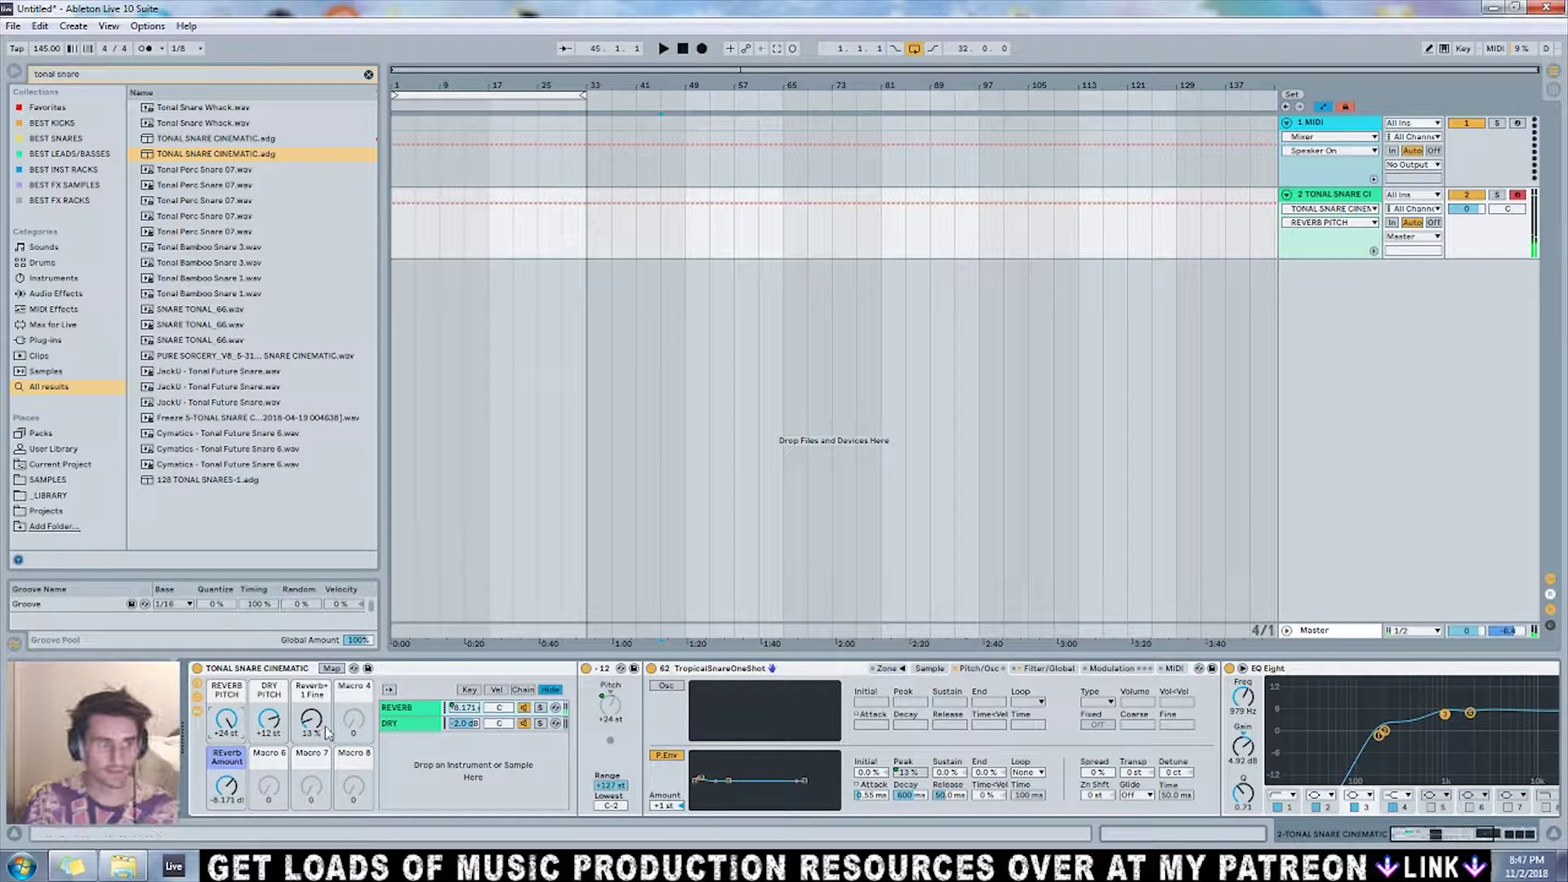
left_click_drag(226, 785, 226, 807)
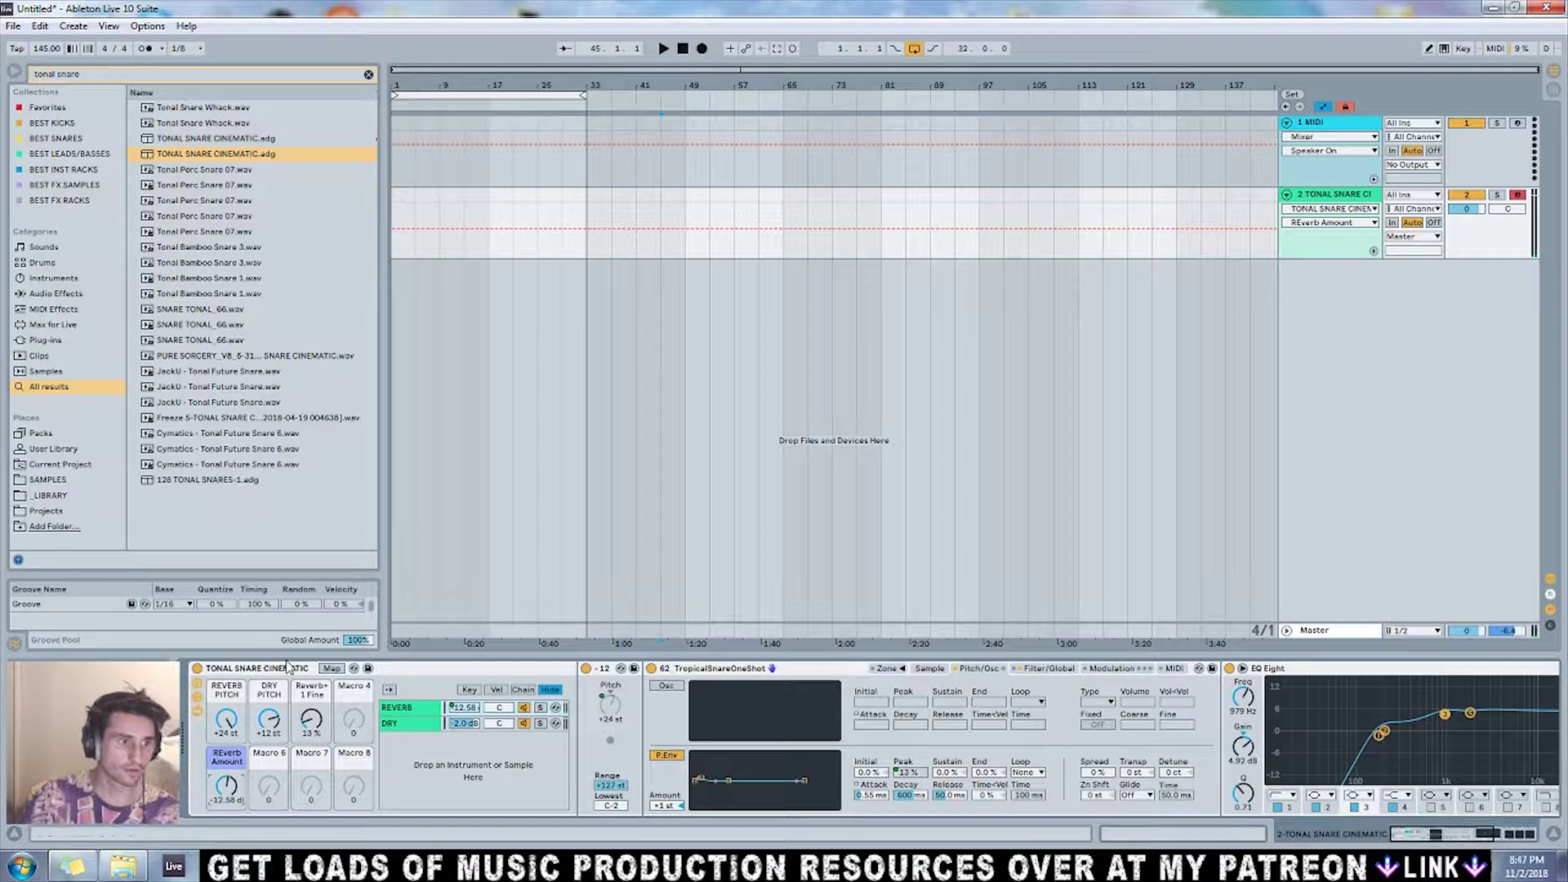
Delete the Tonal Snare Cinematic rack and show the BEST FX RACKS collection.
left_click(287, 667)
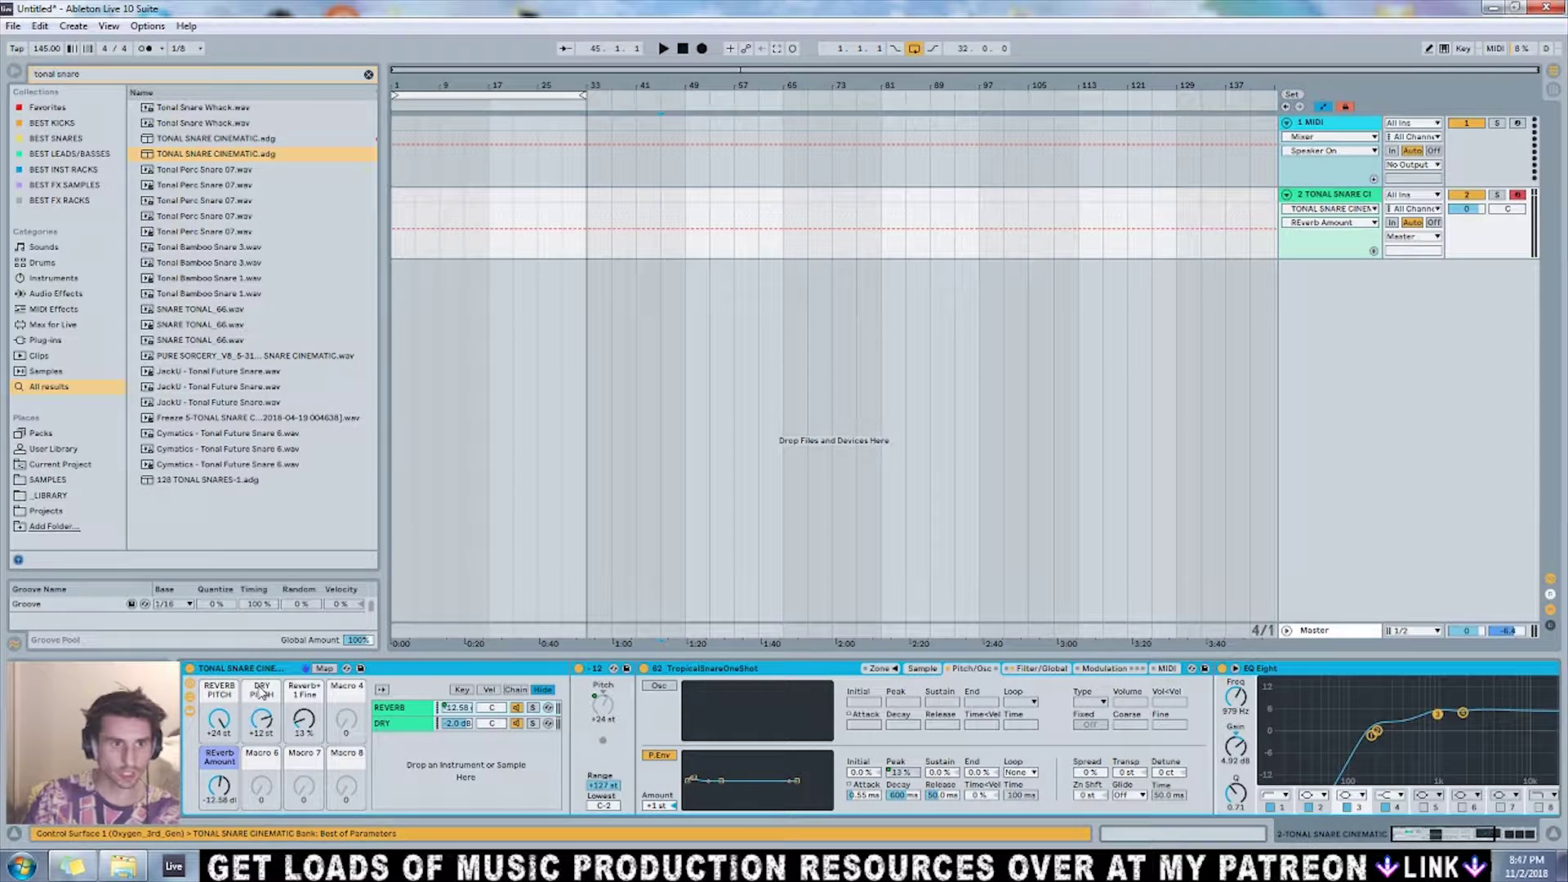
key("Delete")
left_click(59, 200)
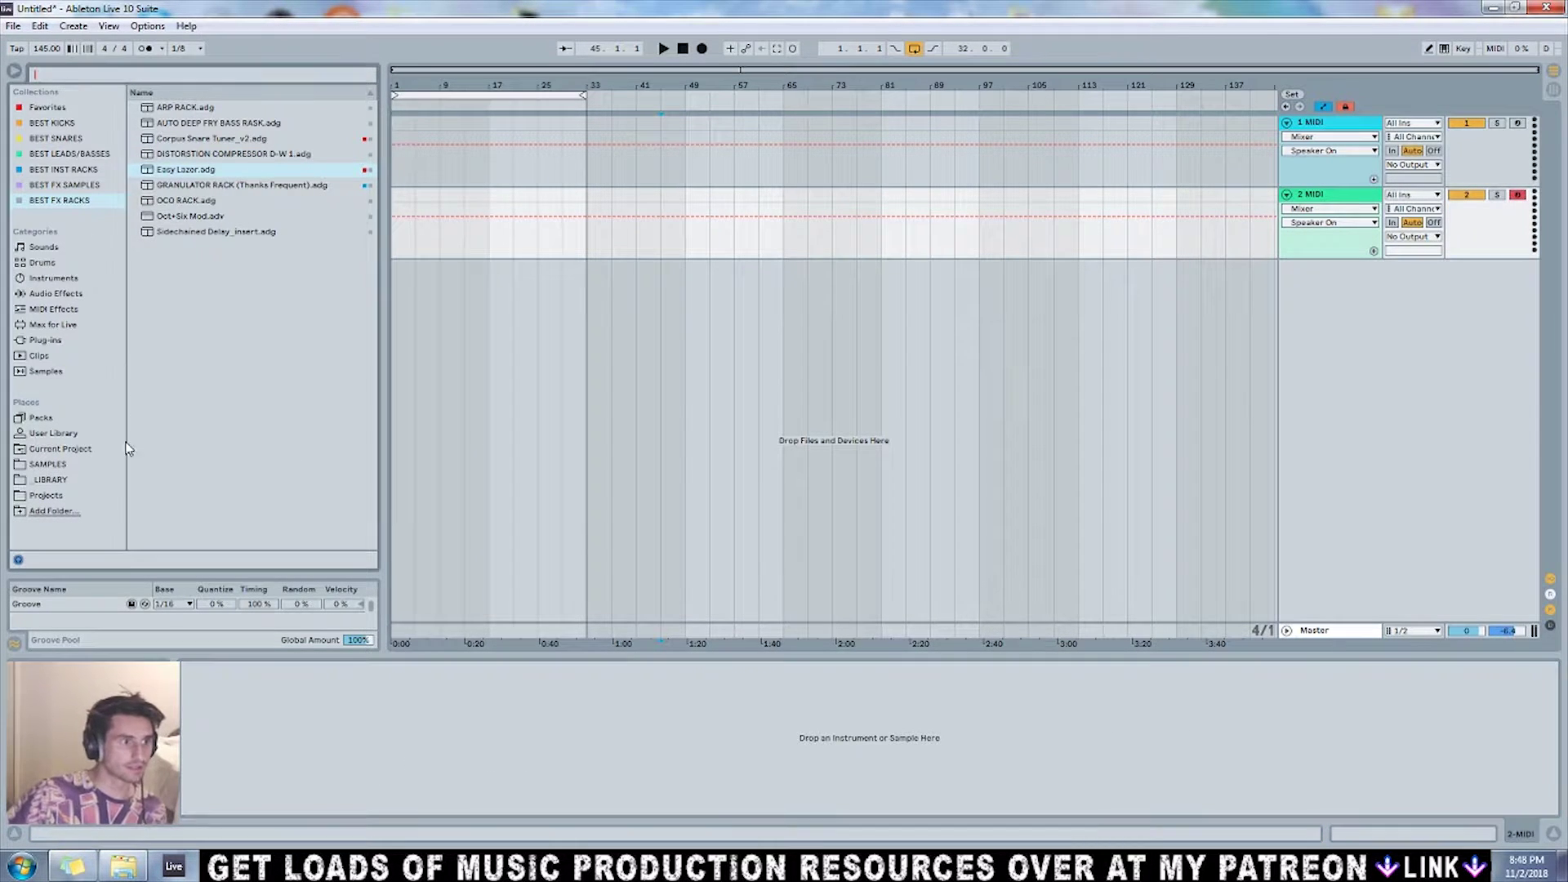
Place Desert Mountain Wind_1.wav from LIBRARY on track 2 at bar 13, play it, then delete it.
left_click(51, 479)
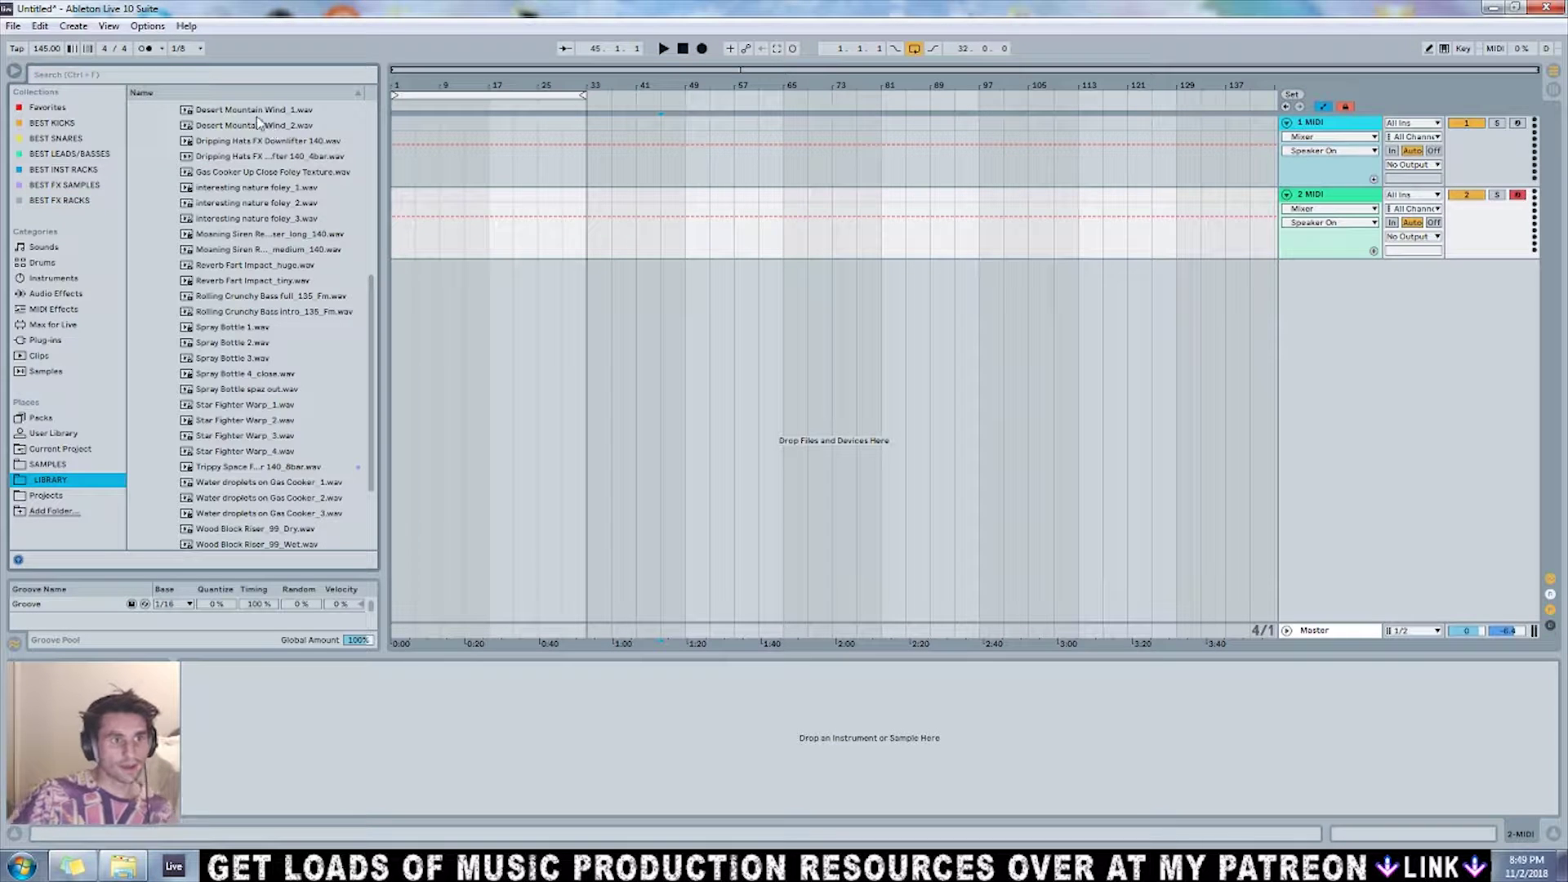
left_click_drag(257, 113, 477, 210)
left_click(509, 106)
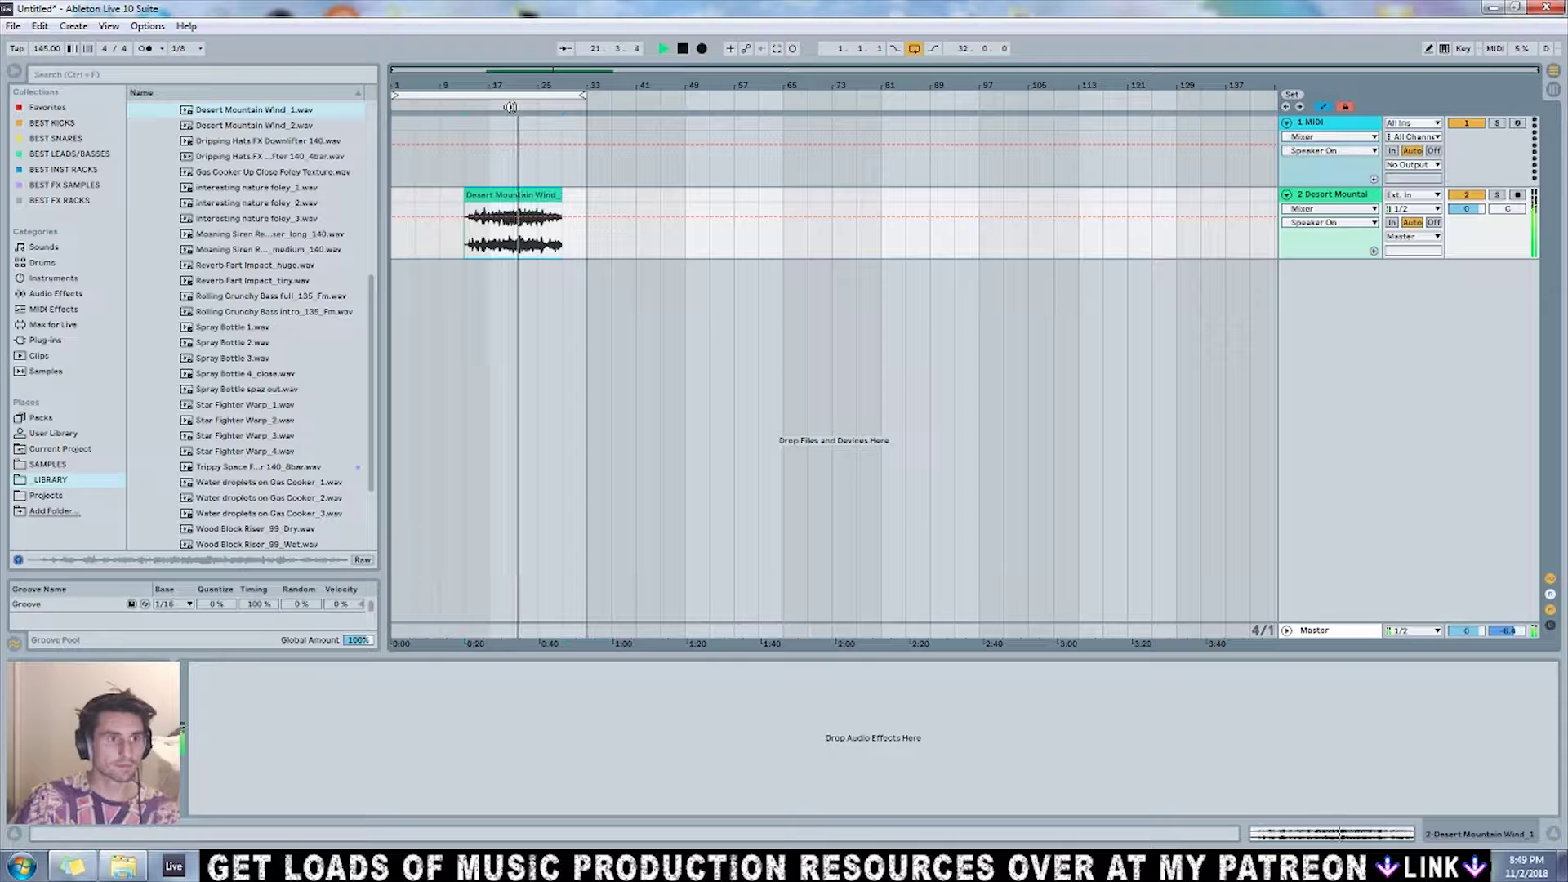
left_click(517, 190)
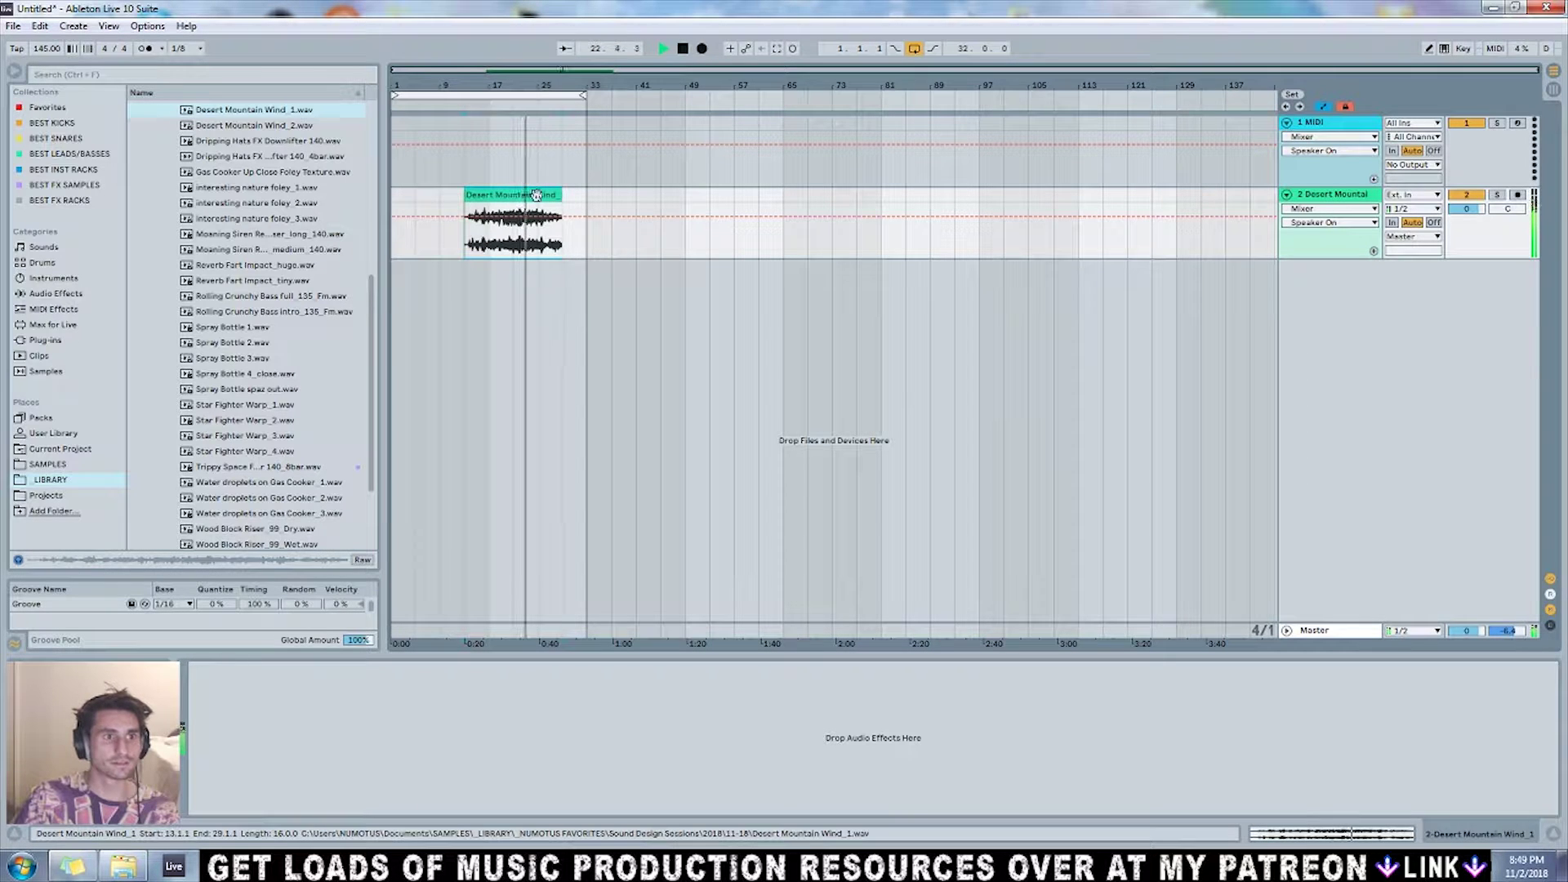
key("Delete")
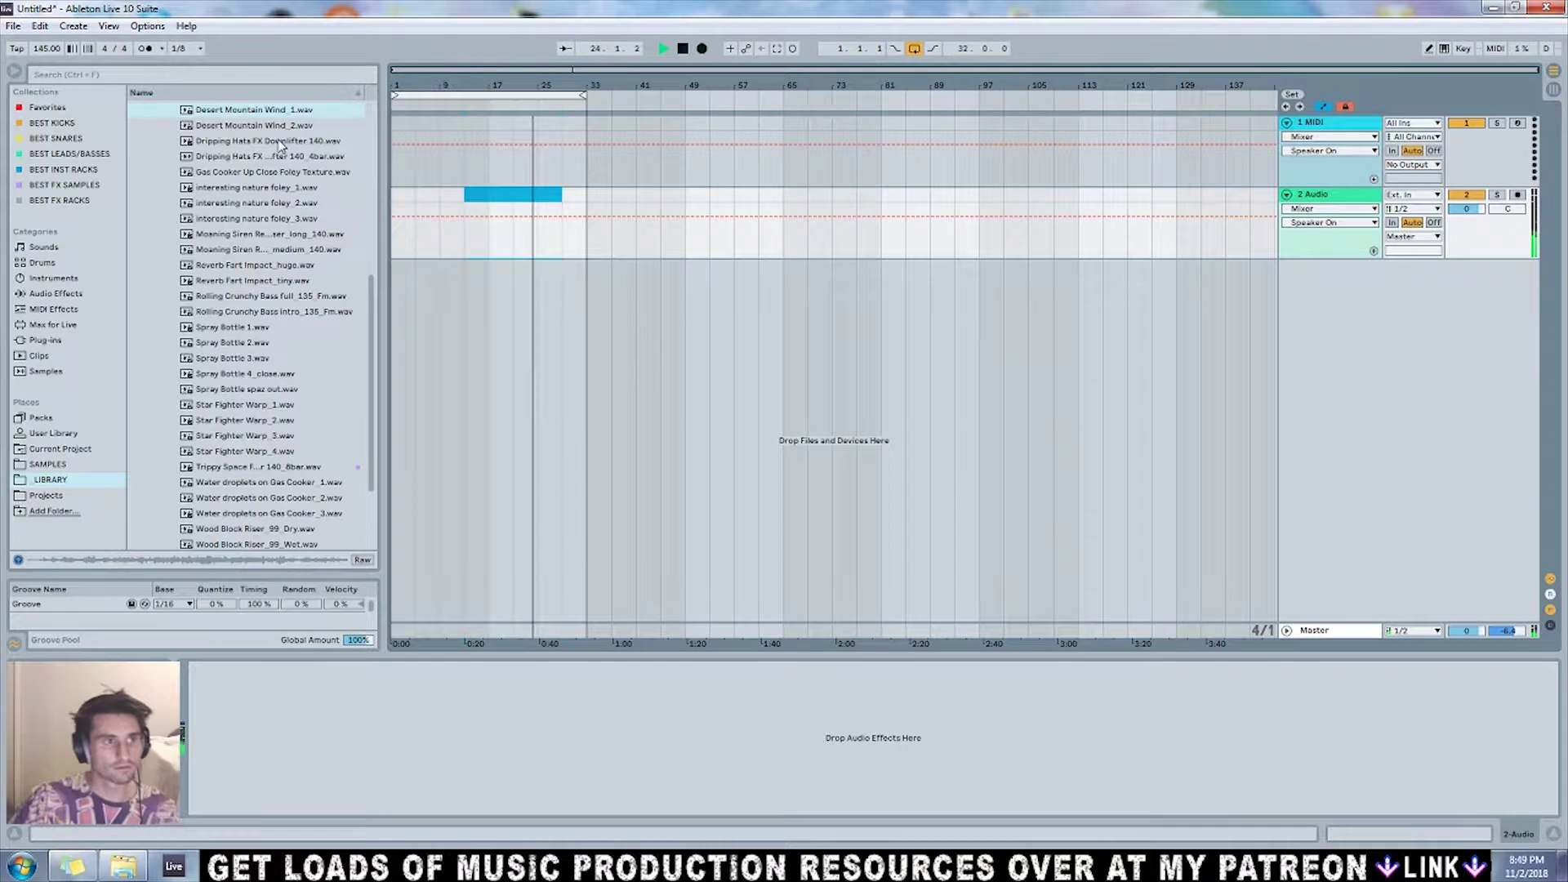
Preview the 4-bar Dripping Hats FX sample and stop arrangement playback.
left_click(269, 141)
key("Down")
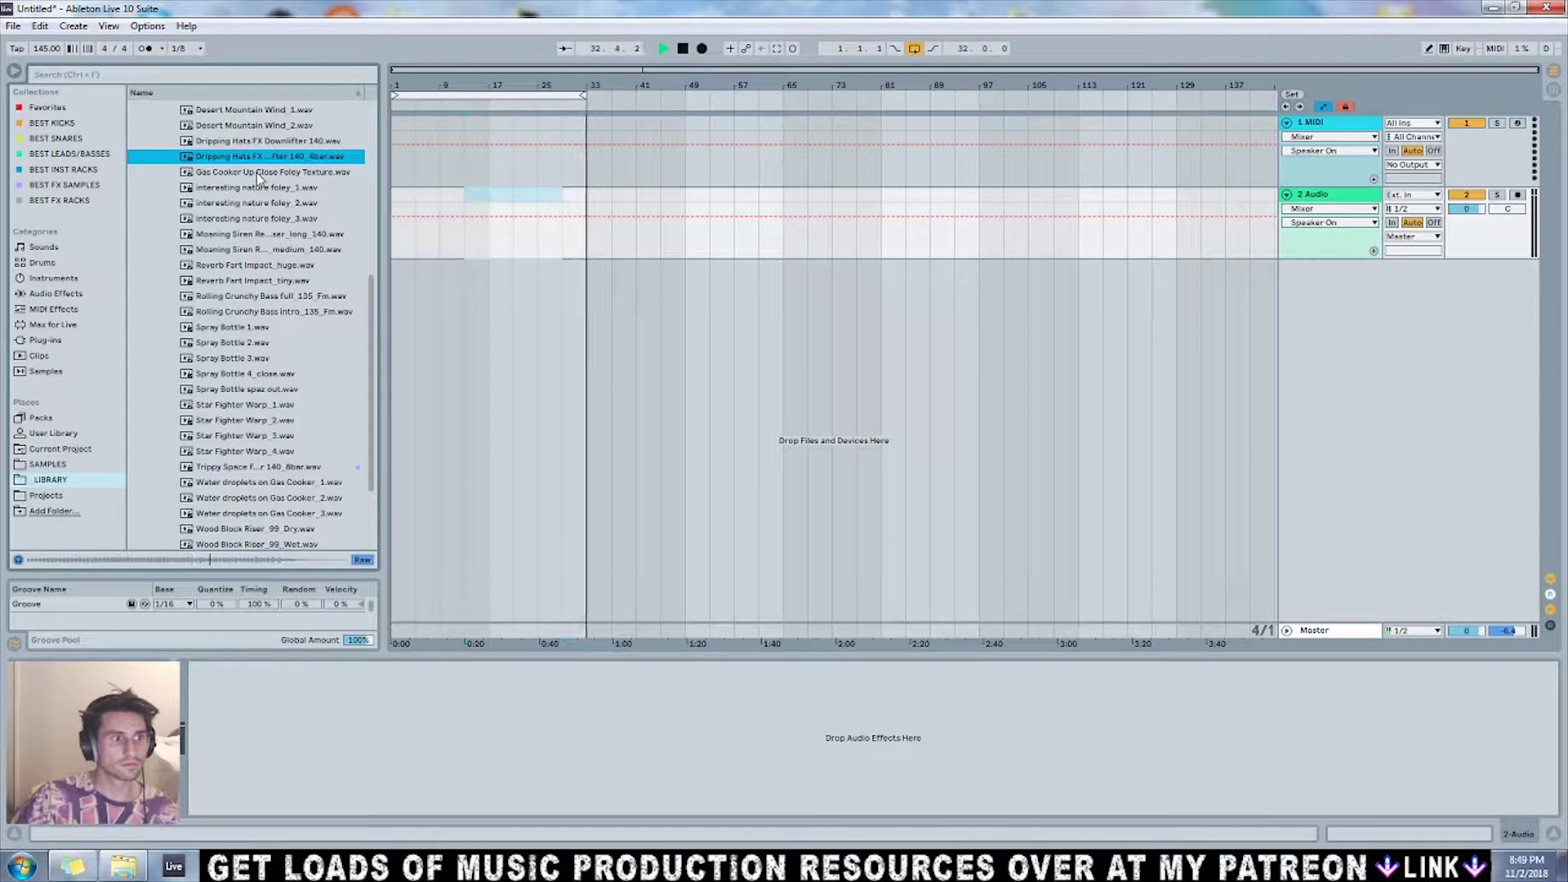
key("space")
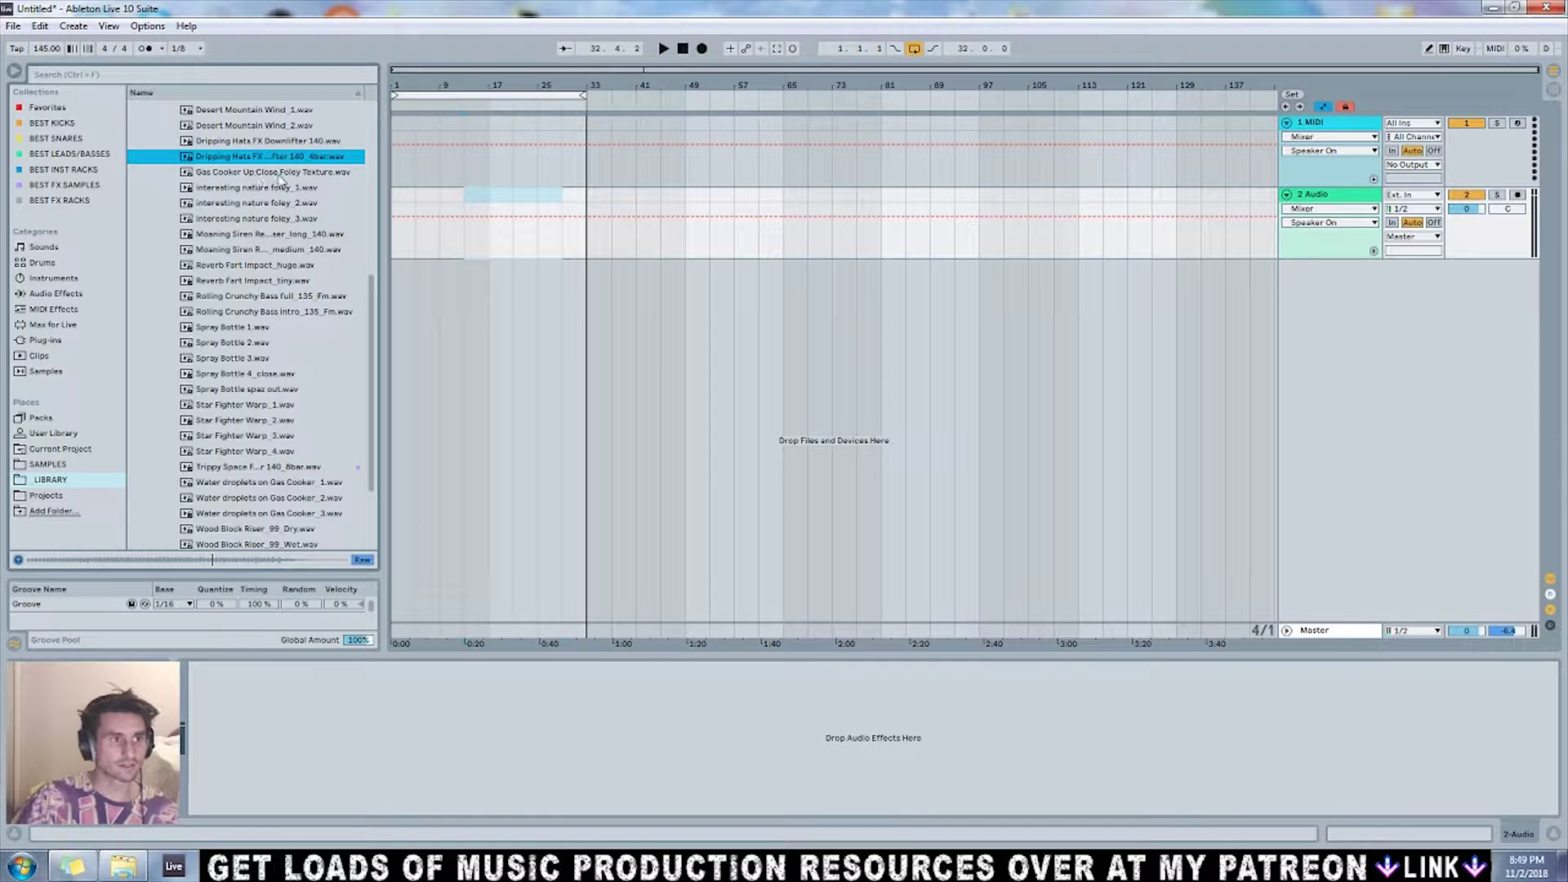
Preview Gas Cooker, Moaning Siren, Rolling Crunchy Bass Intro and full, and Reverb Fart Impact_huge samples.
left_click(283, 180)
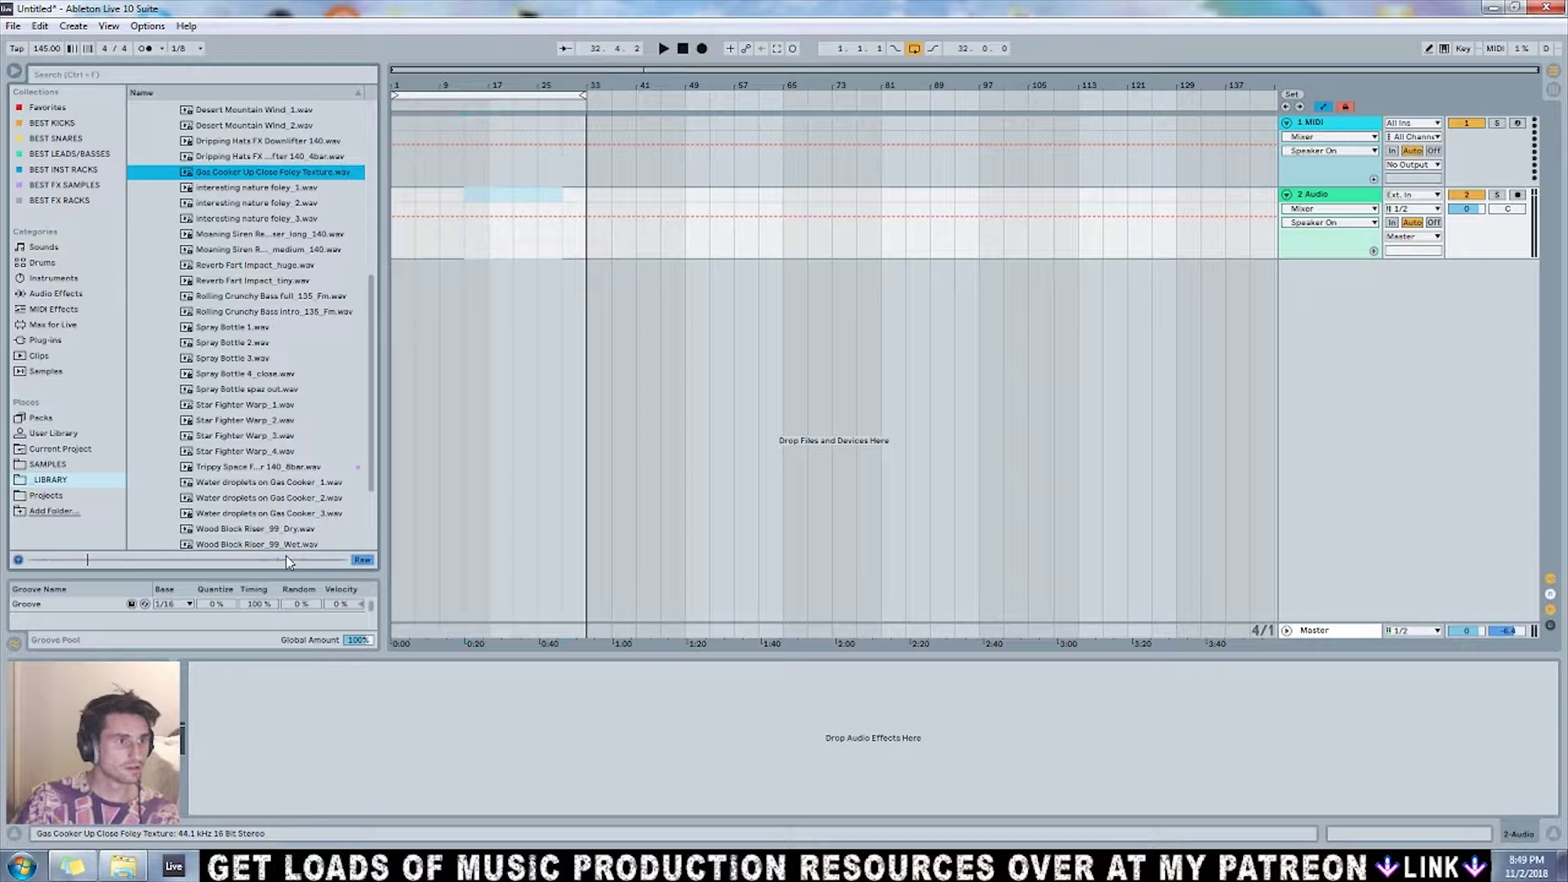
left_click(250, 253)
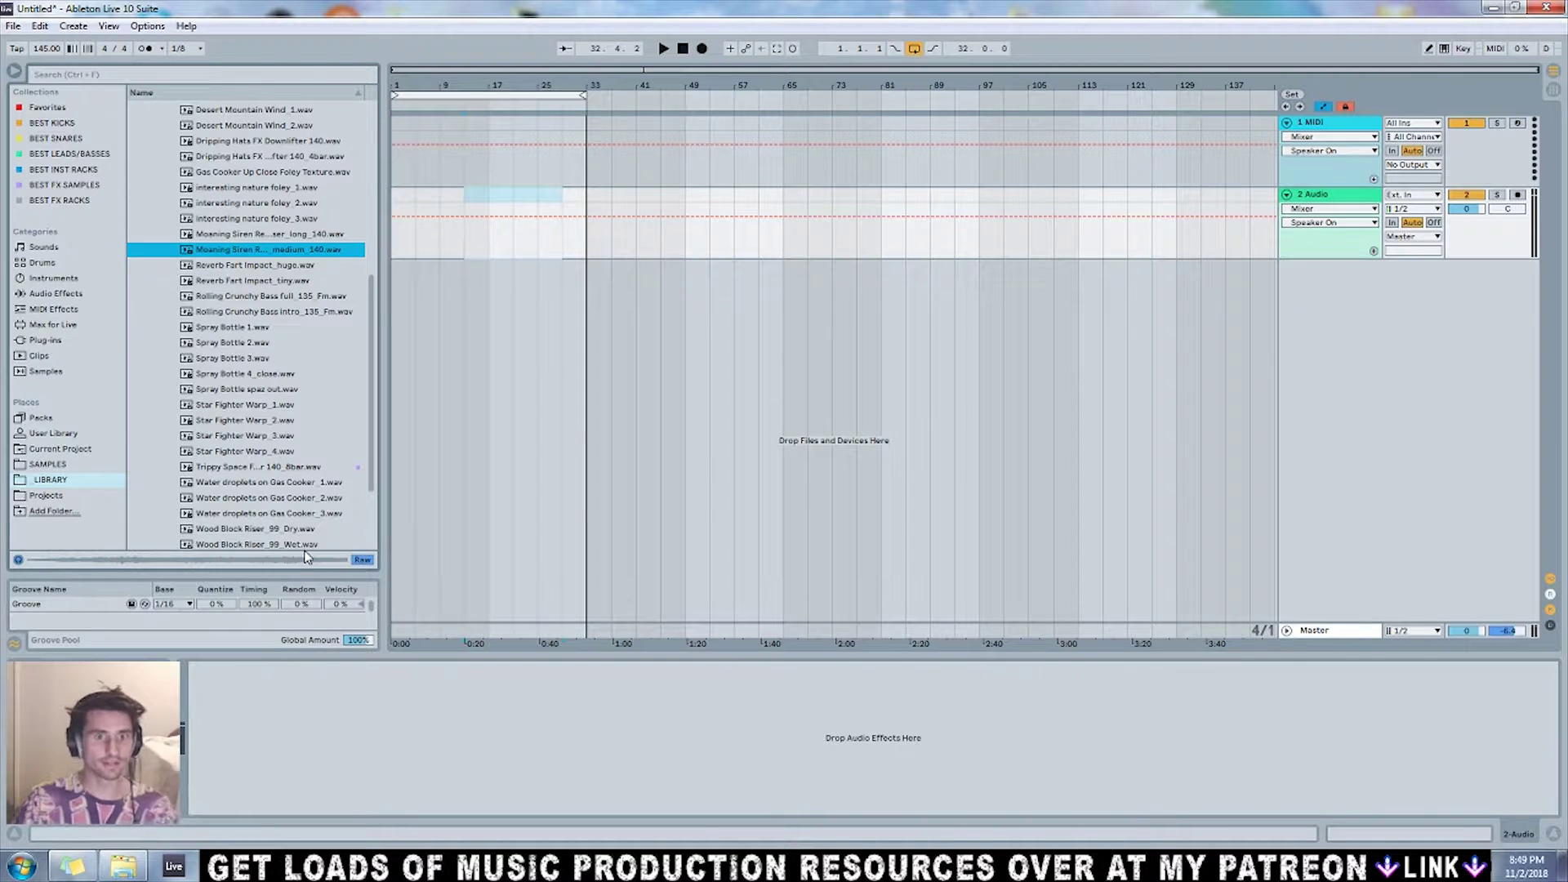
left_click(263, 314)
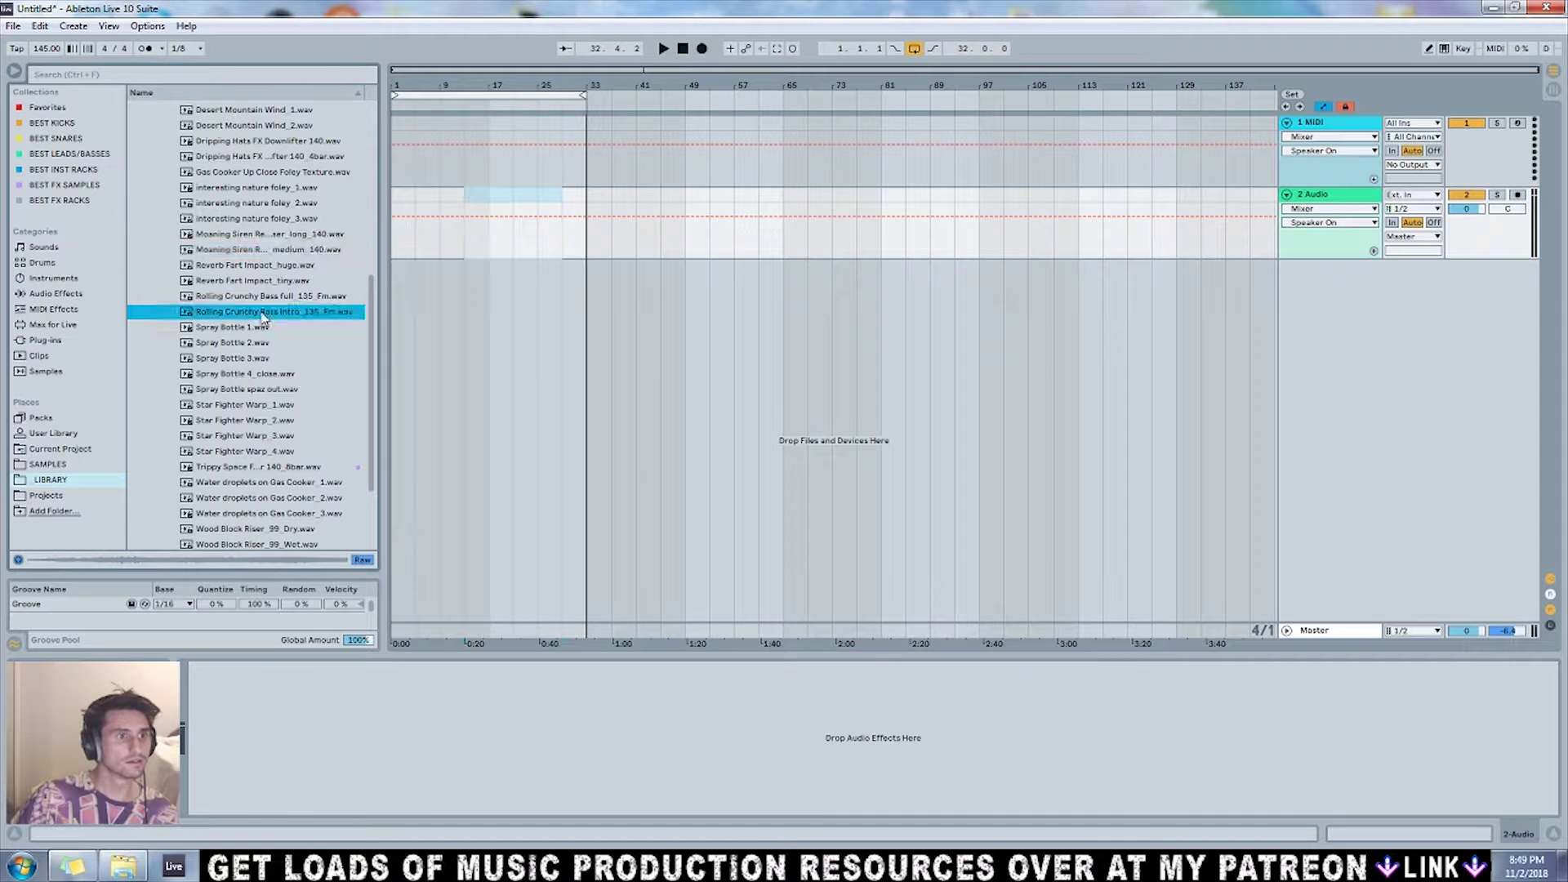
left_click(268, 297)
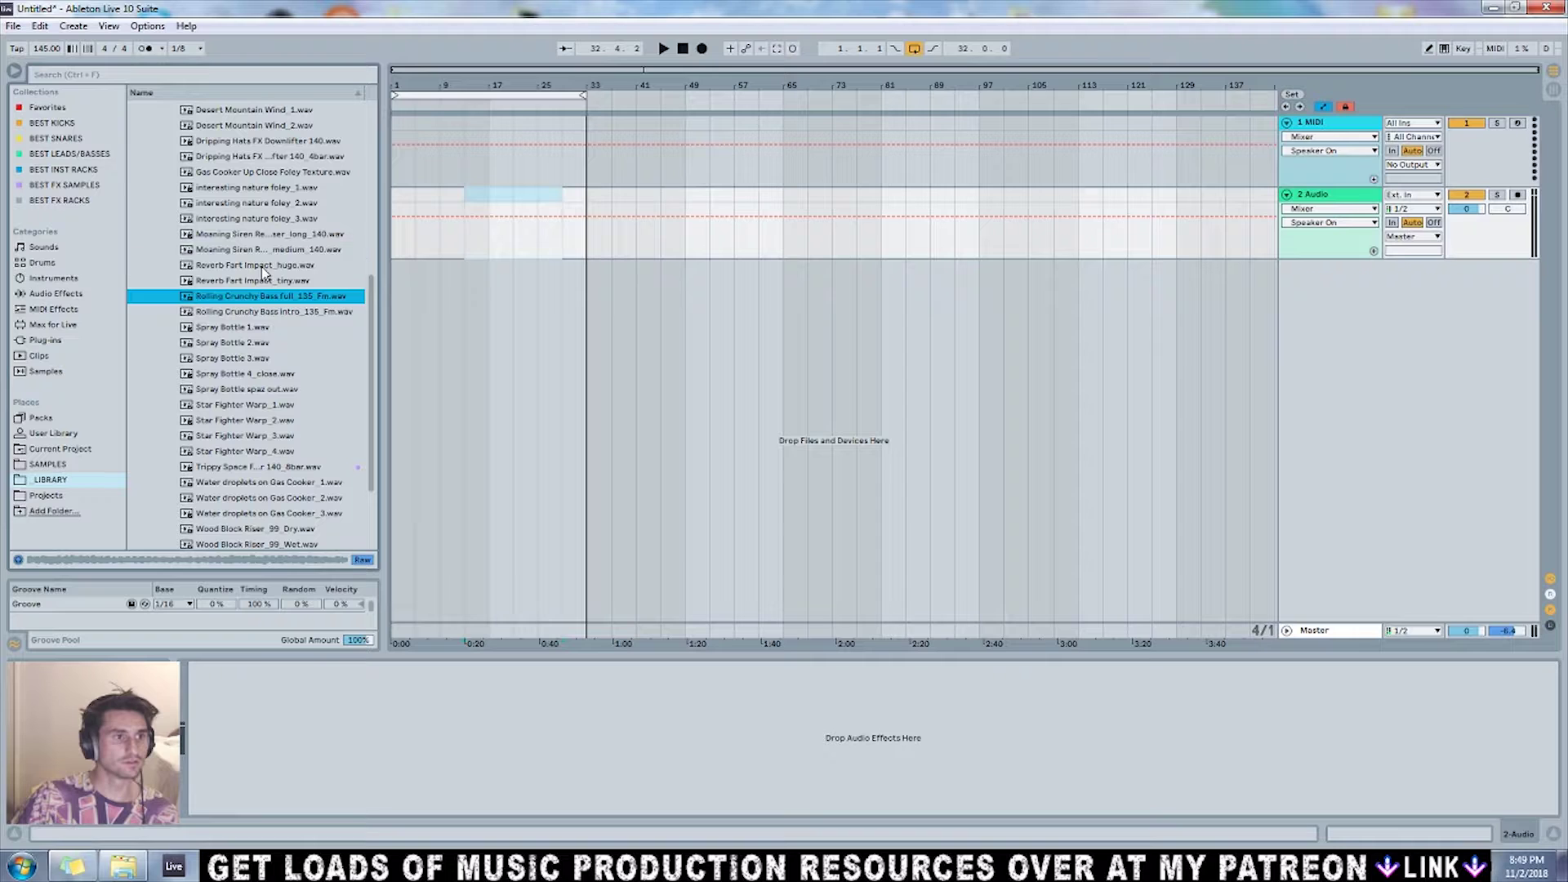
left_click(262, 268)
scroll(261, 383, "down", 3)
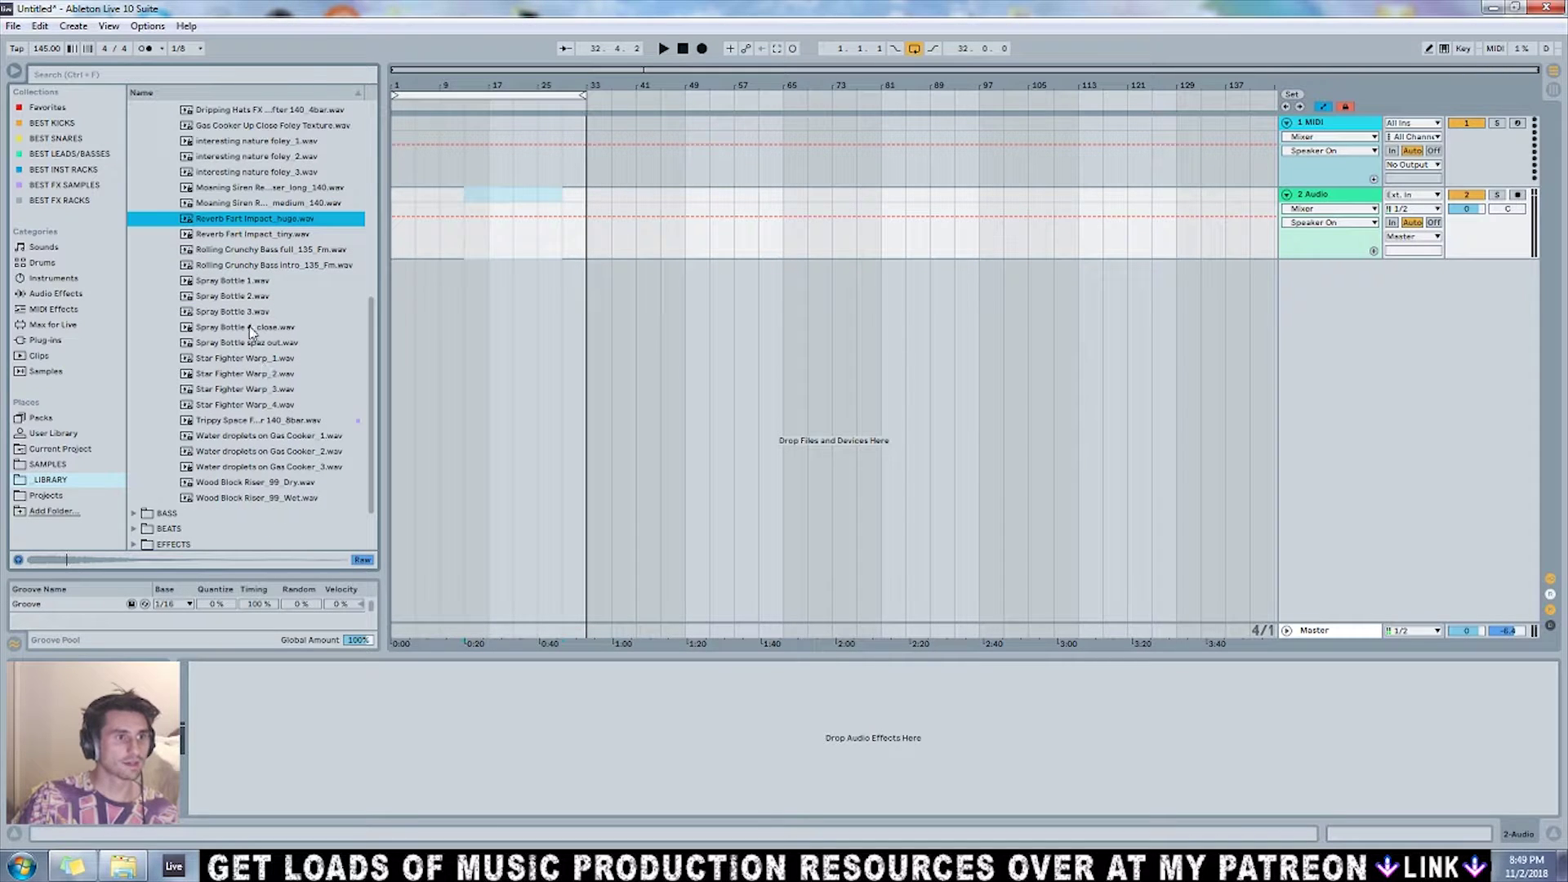
Preview the Spray Bottle, Star Fighter Warp 1, 2 and 4, and 8-bar Trippy Space samples.
left_click(233, 299)
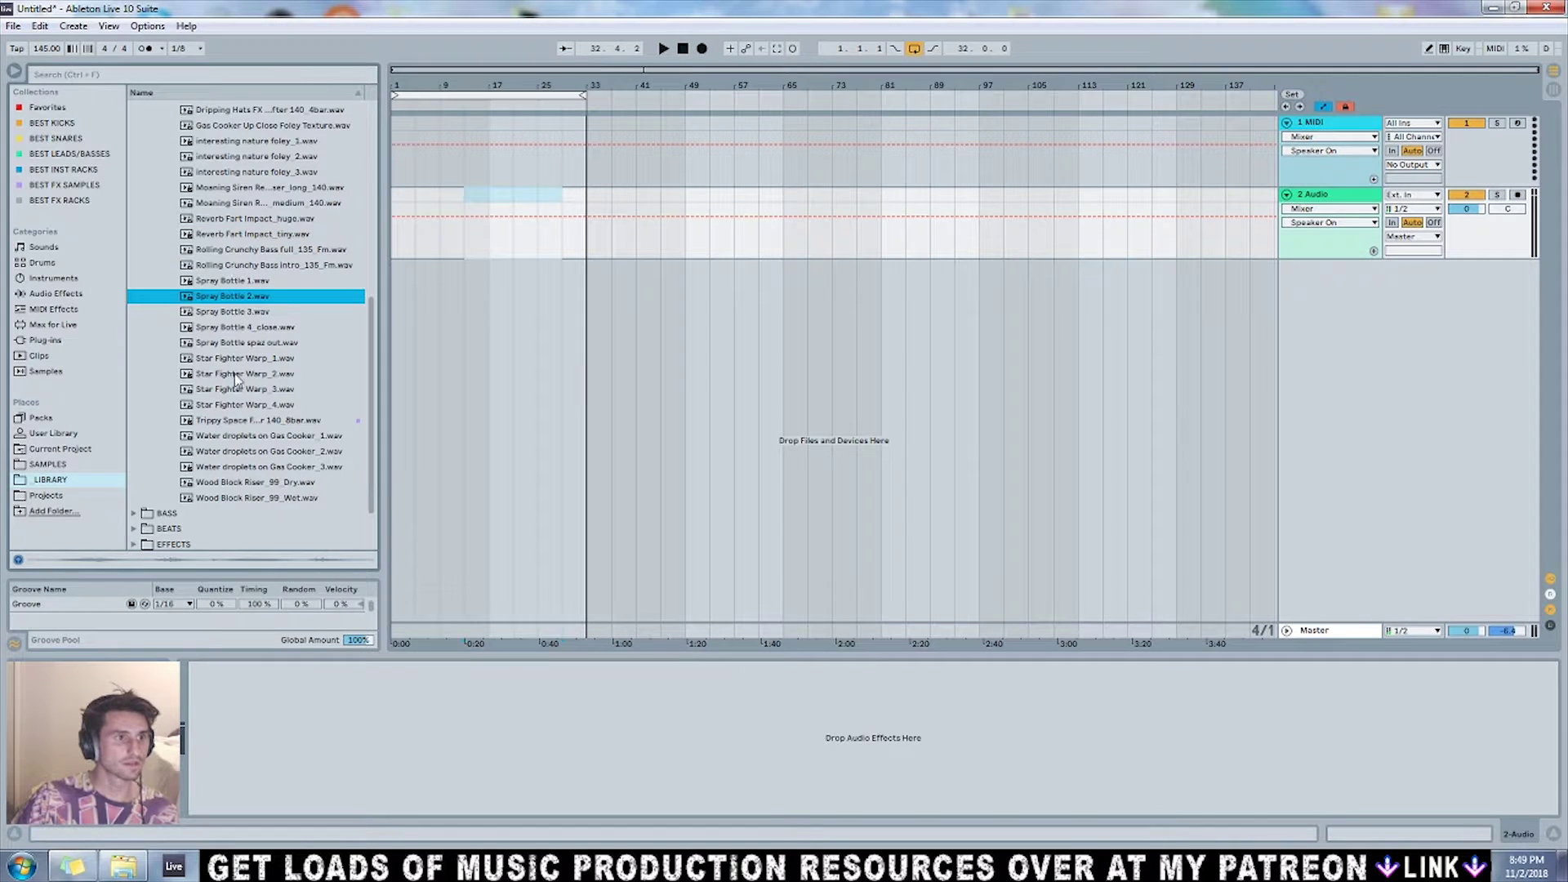
left_click(237, 344)
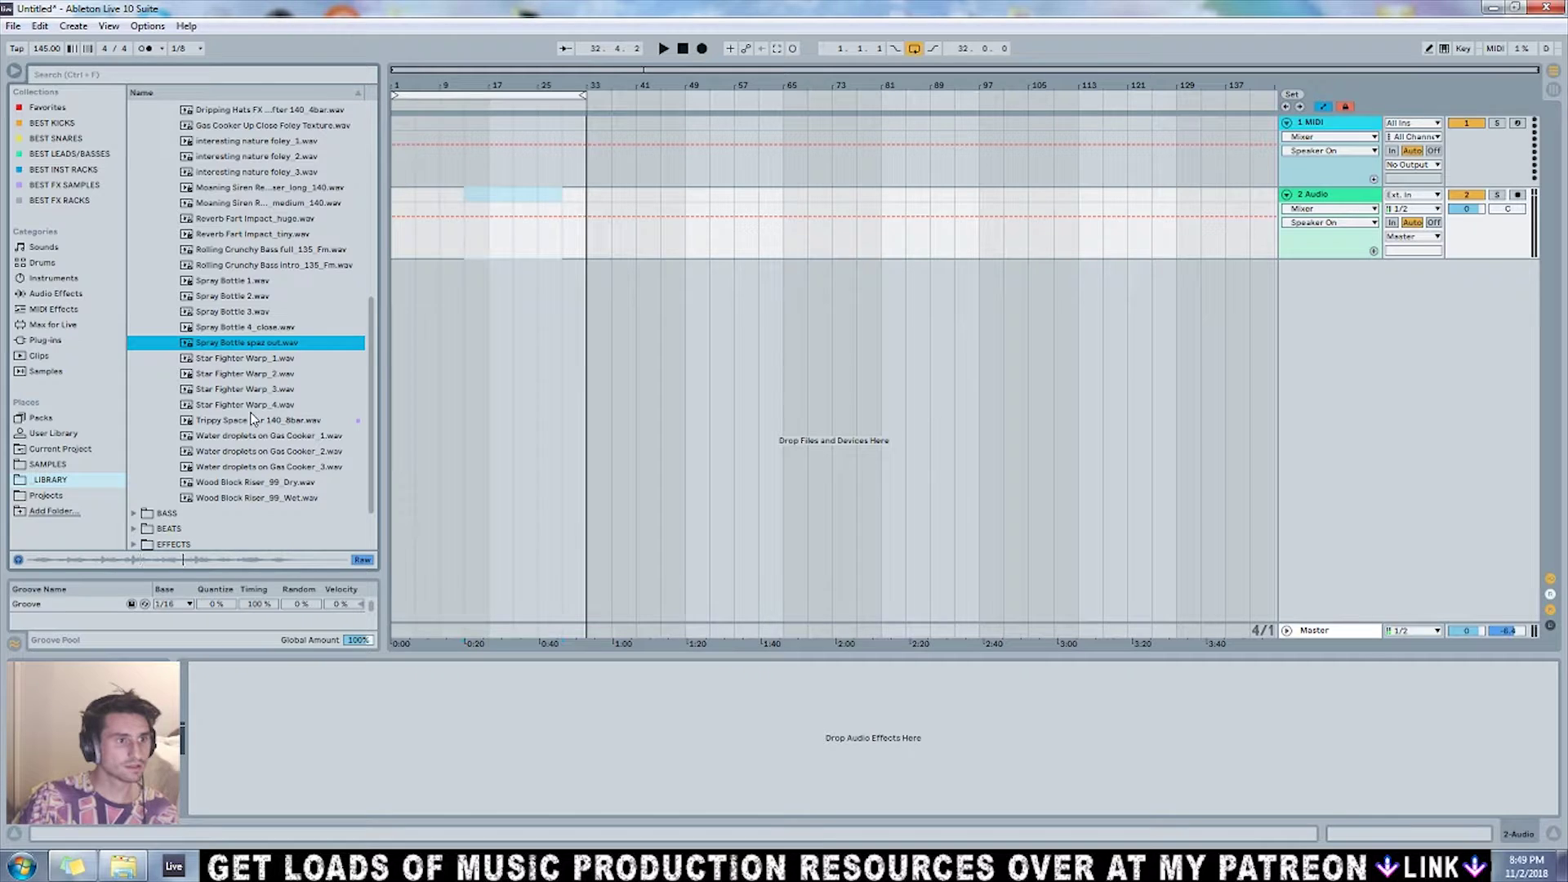
left_click(233, 374)
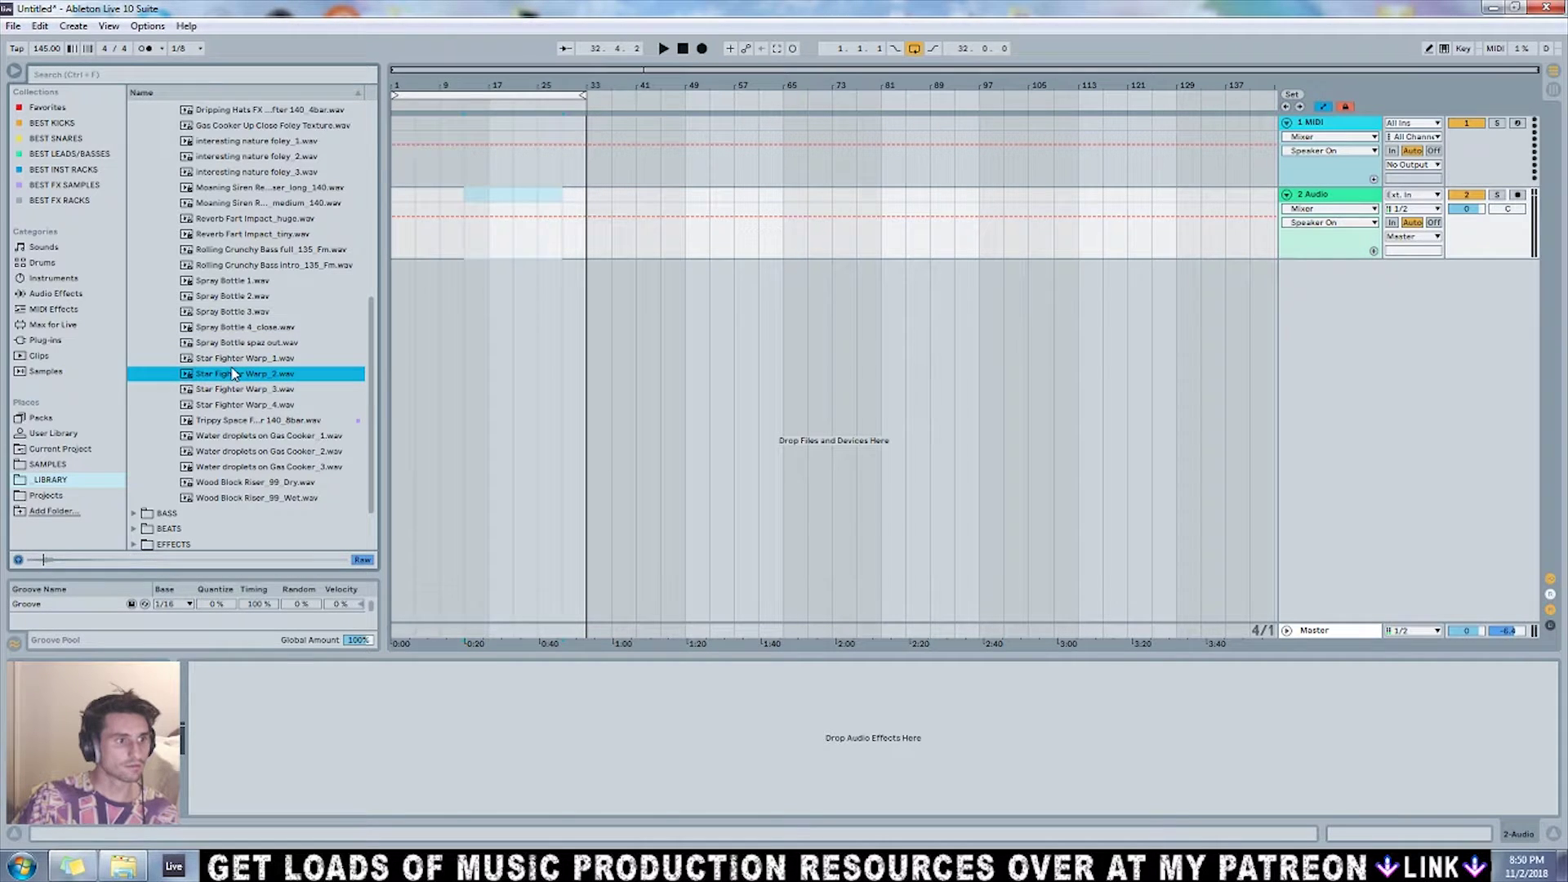
left_click(237, 360)
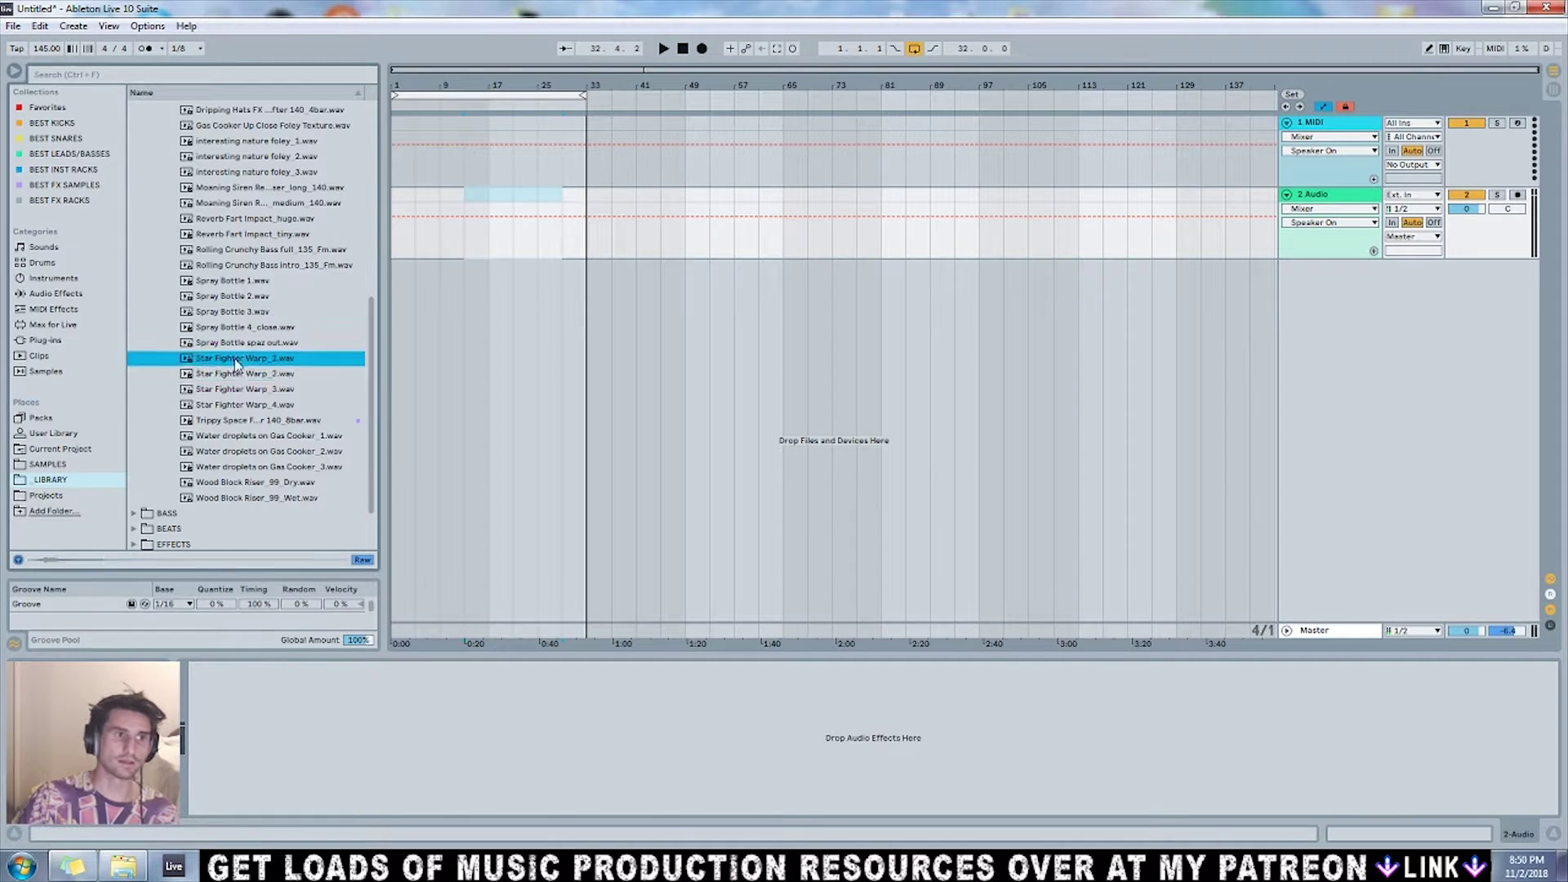
left_click(271, 408)
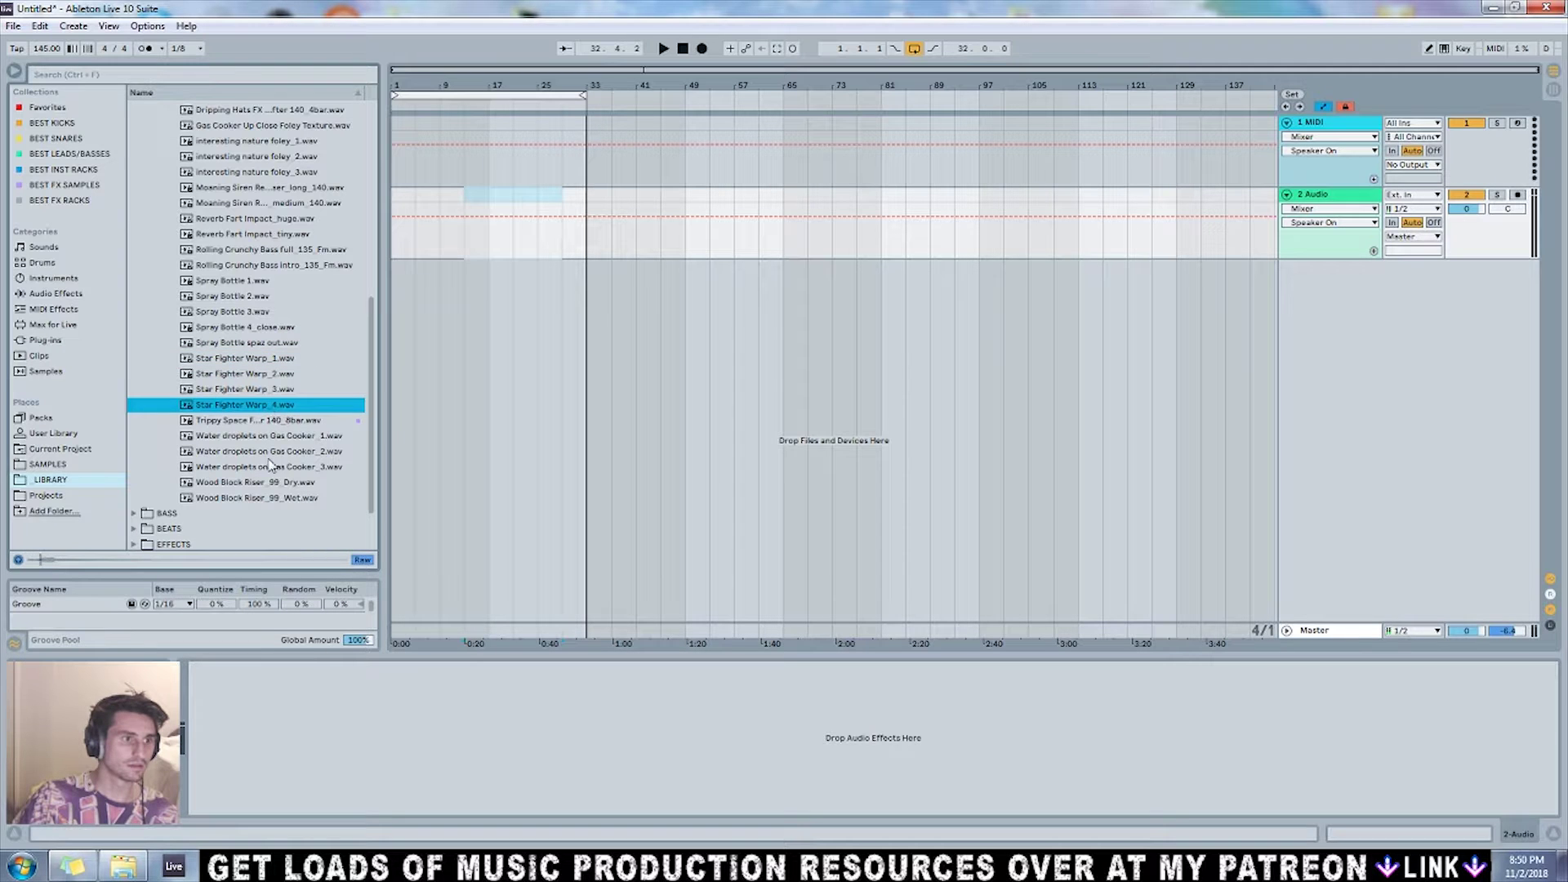
left_click(257, 423)
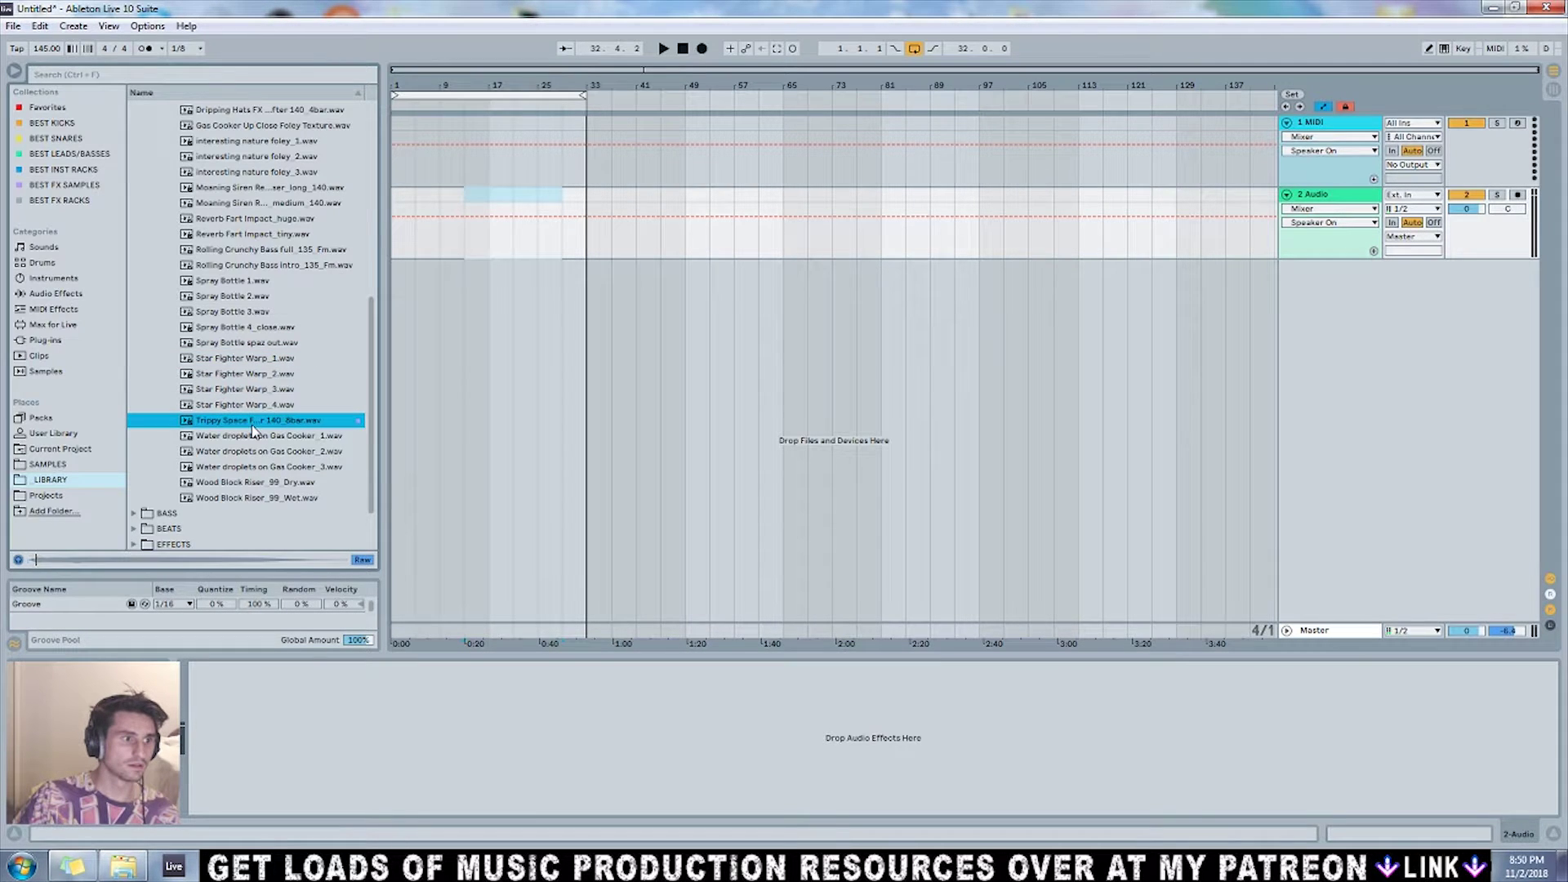
Preview Wood Block Riser_99 Dry and Wet and Water droplets 2 and 3, then select 1 MIDI.
left_click(261, 484)
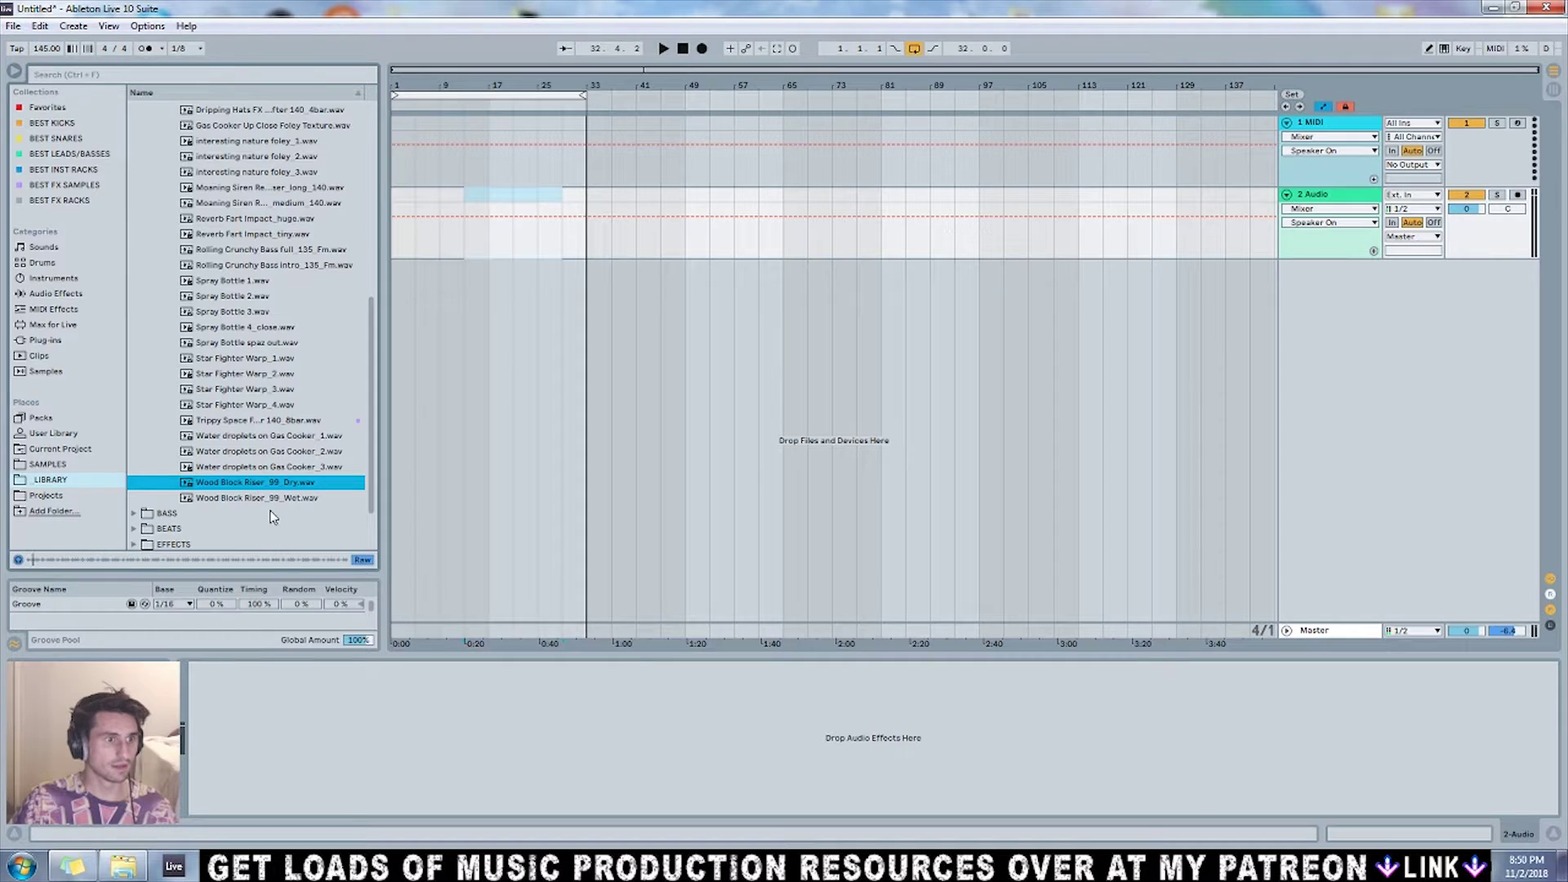
key("Down")
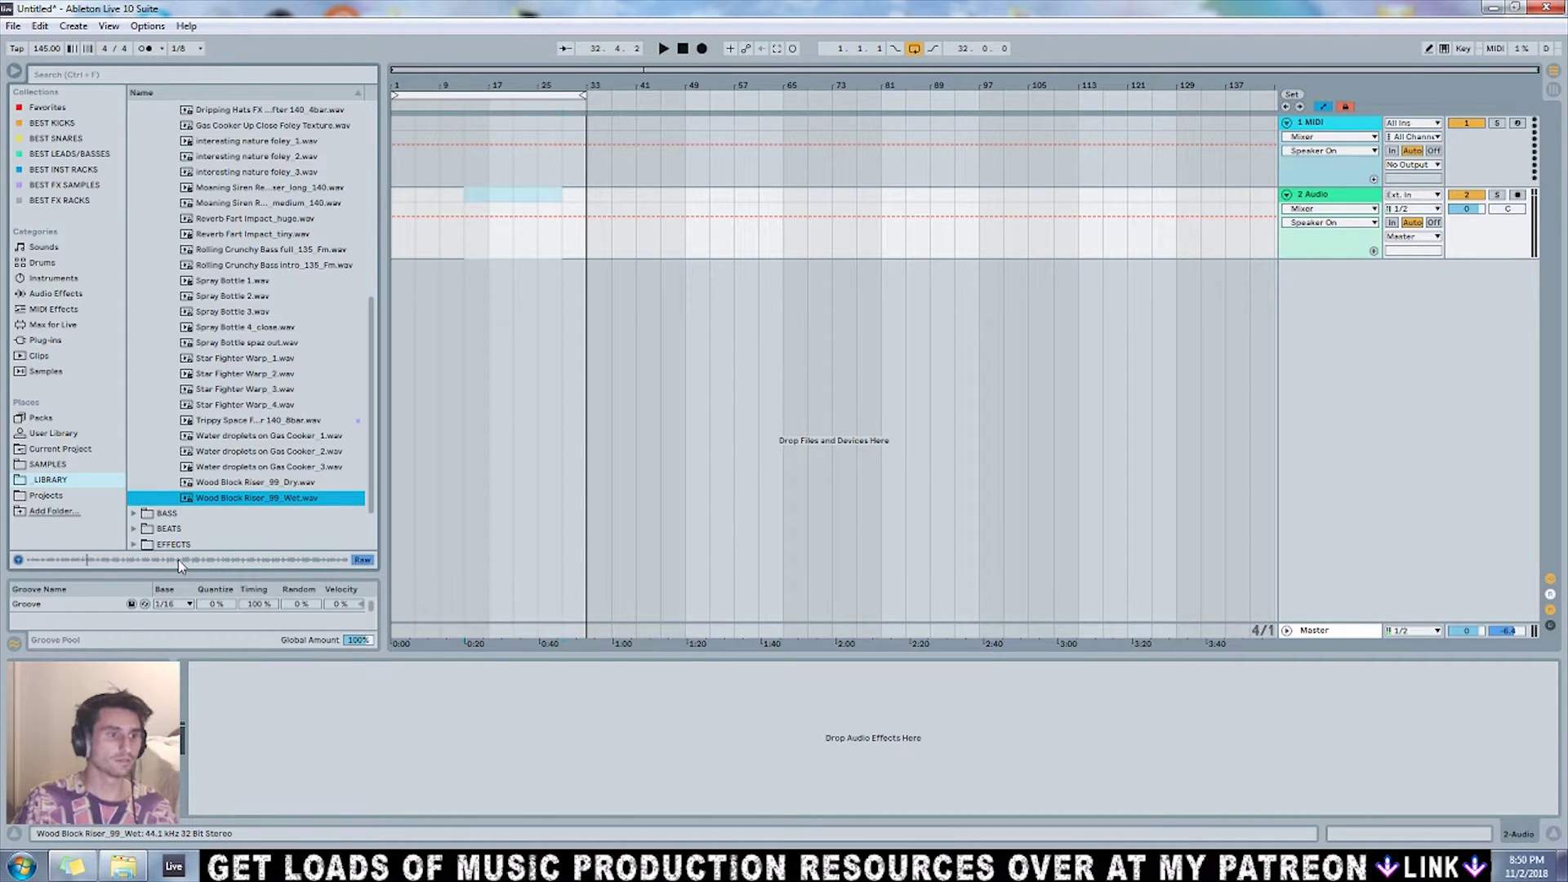
left_click(296, 468)
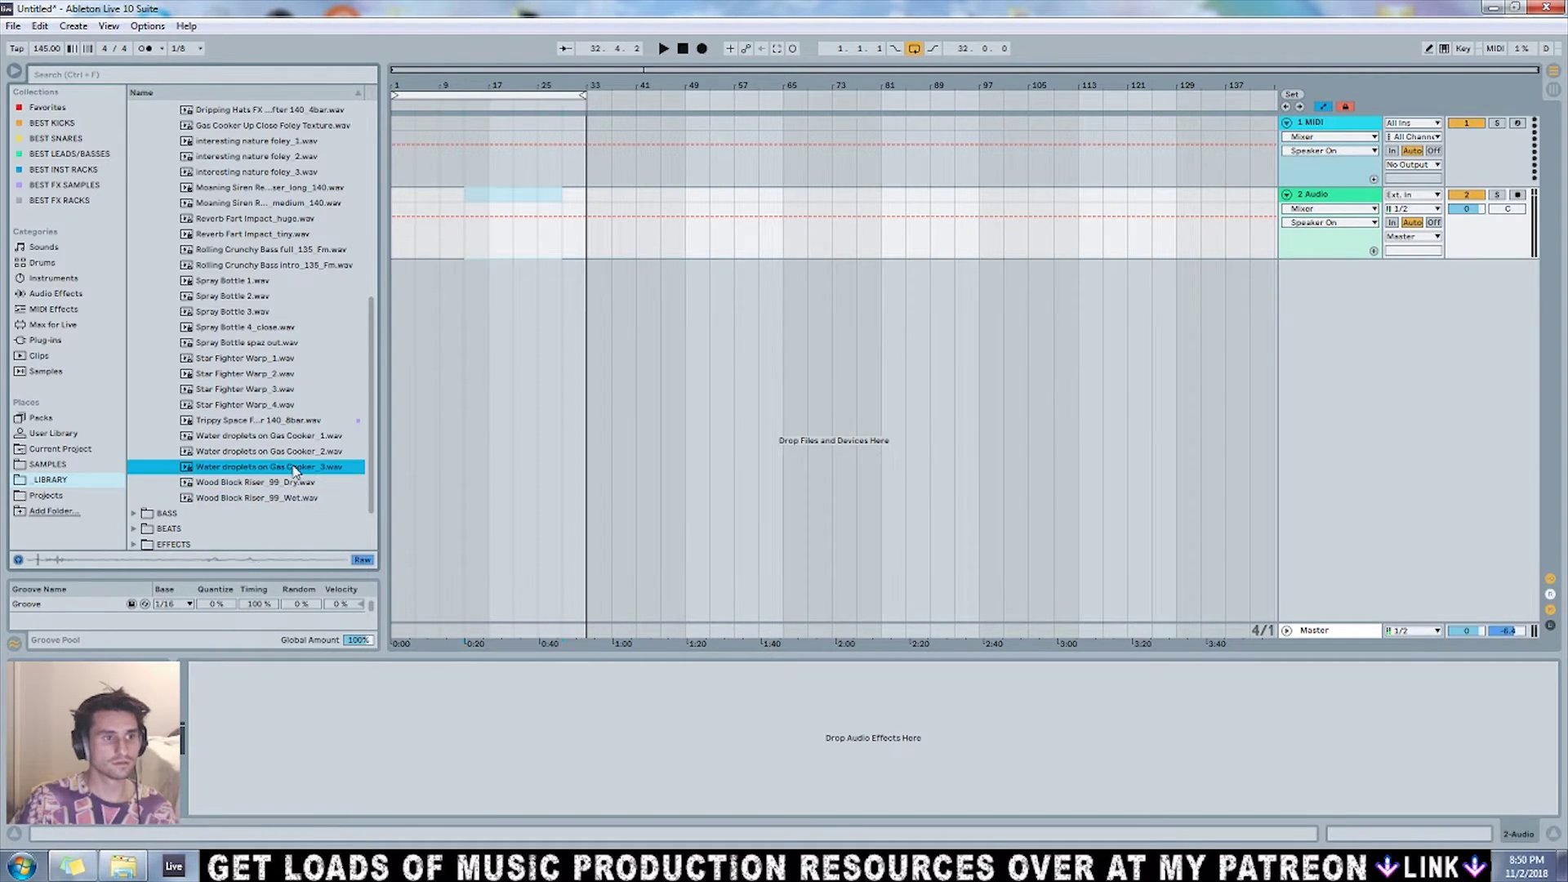
left_click(278, 450)
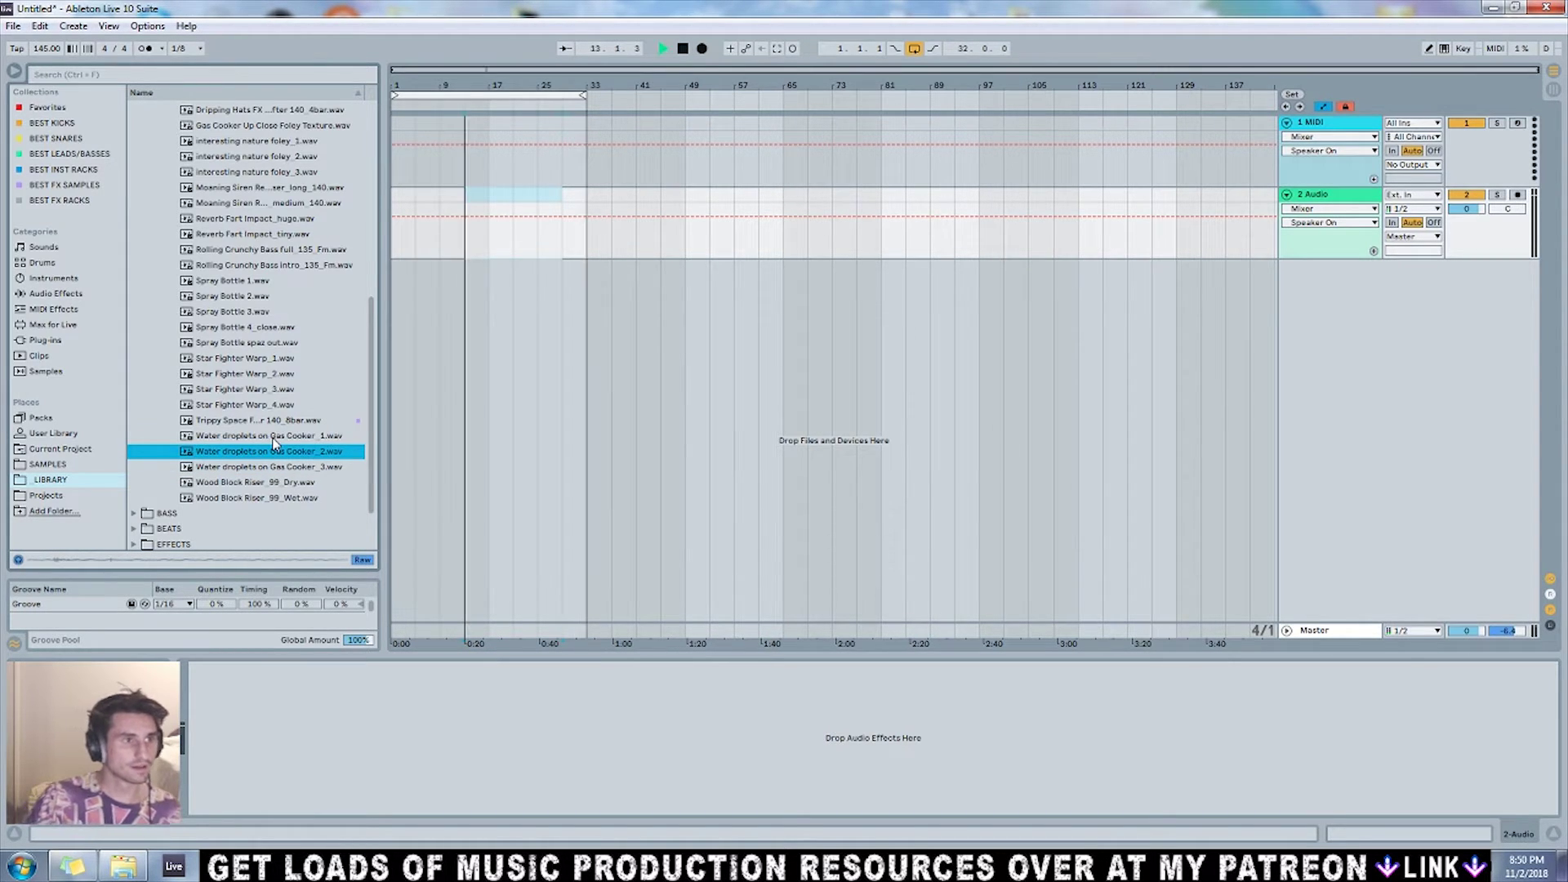
left_click(1343, 133)
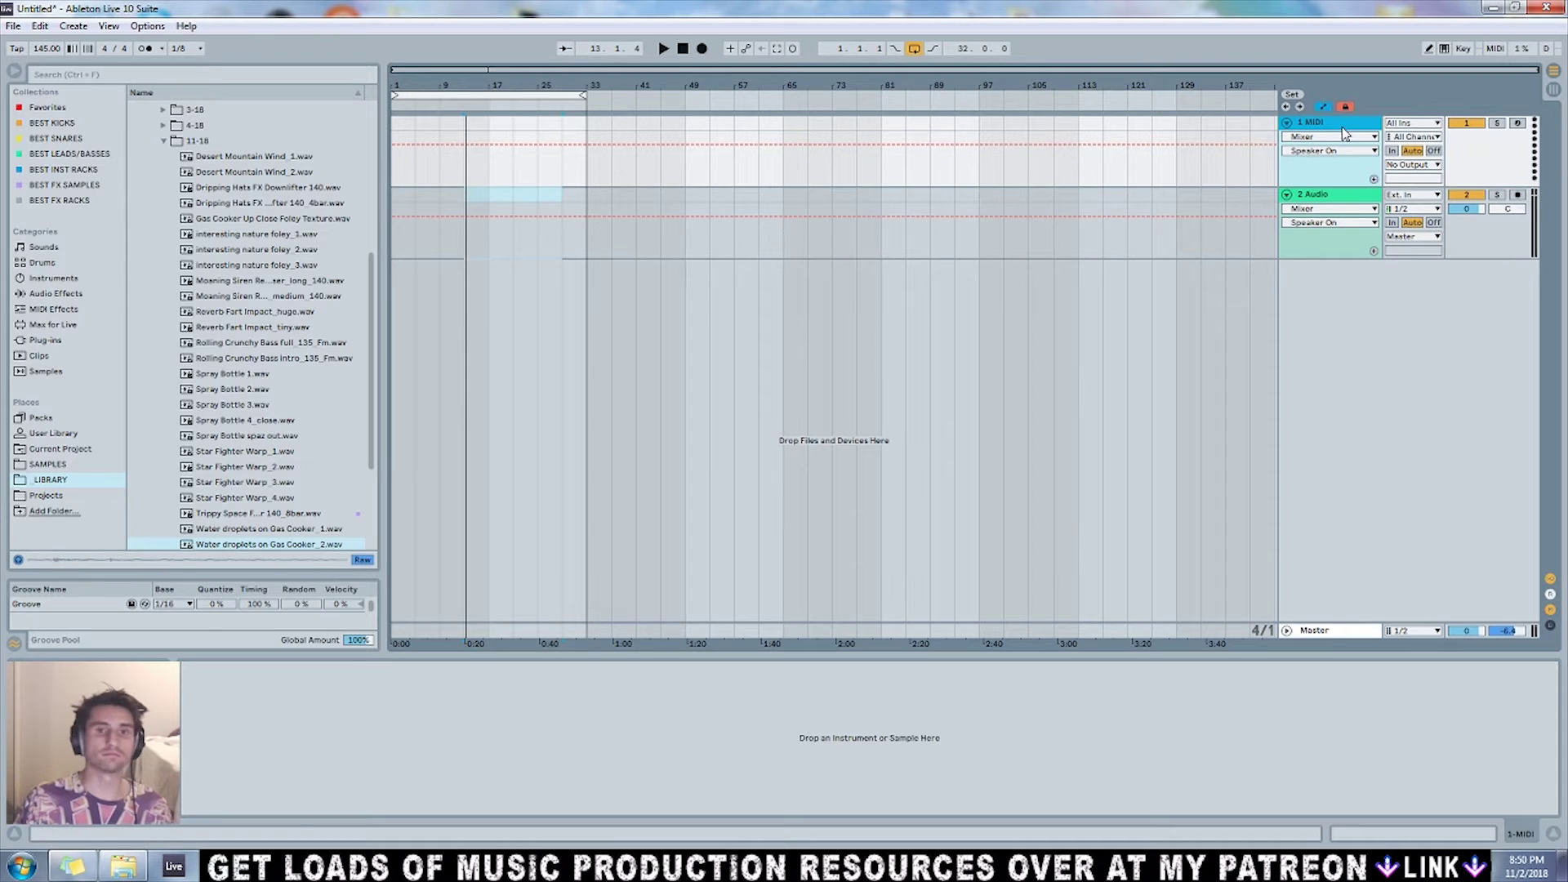